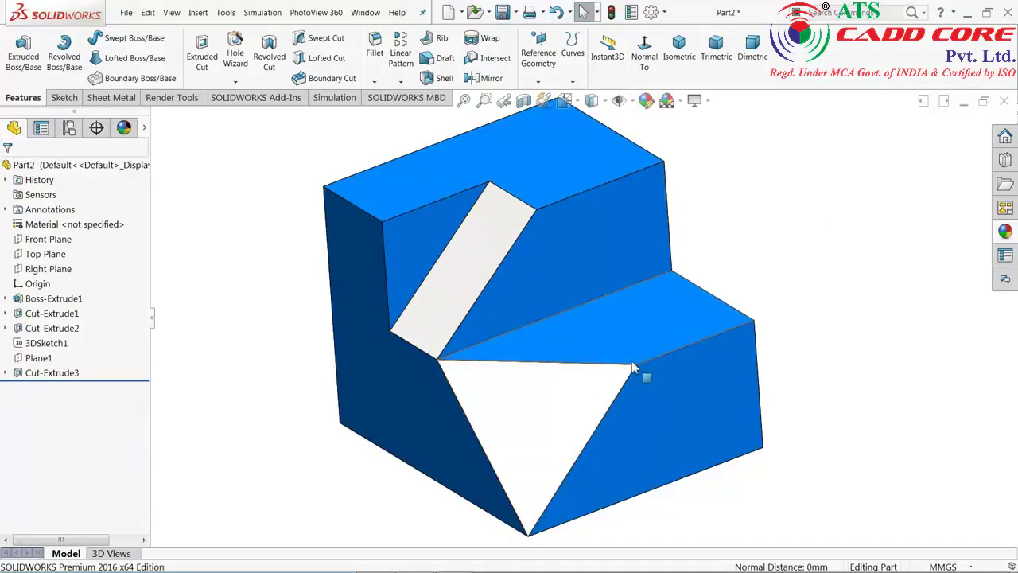
Step: Set the finished blue corner block aside to view the reference drawing
click(967, 13)
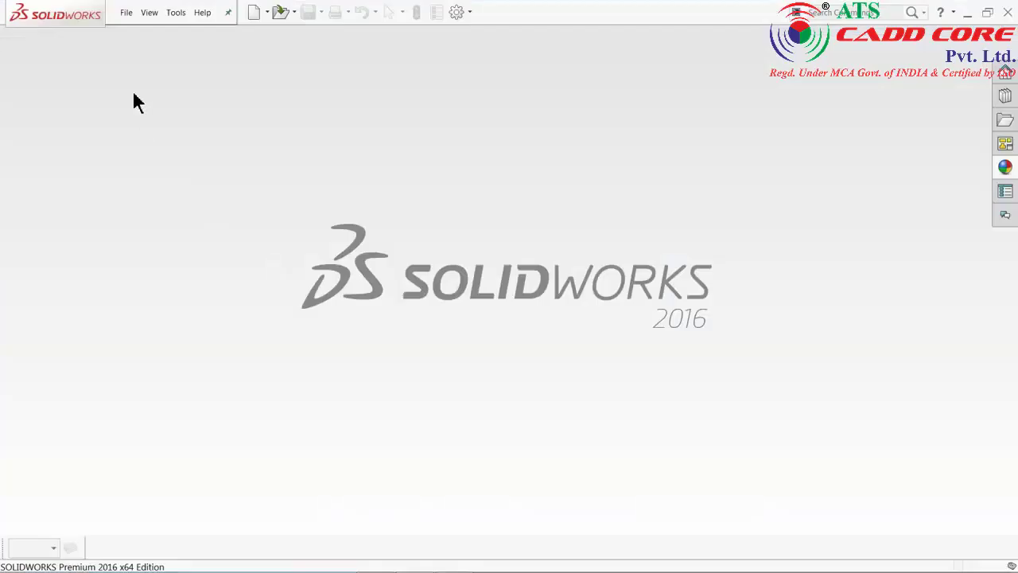
Step: Create a new part document with the Plain White background scene
click(126, 12)
click(132, 34)
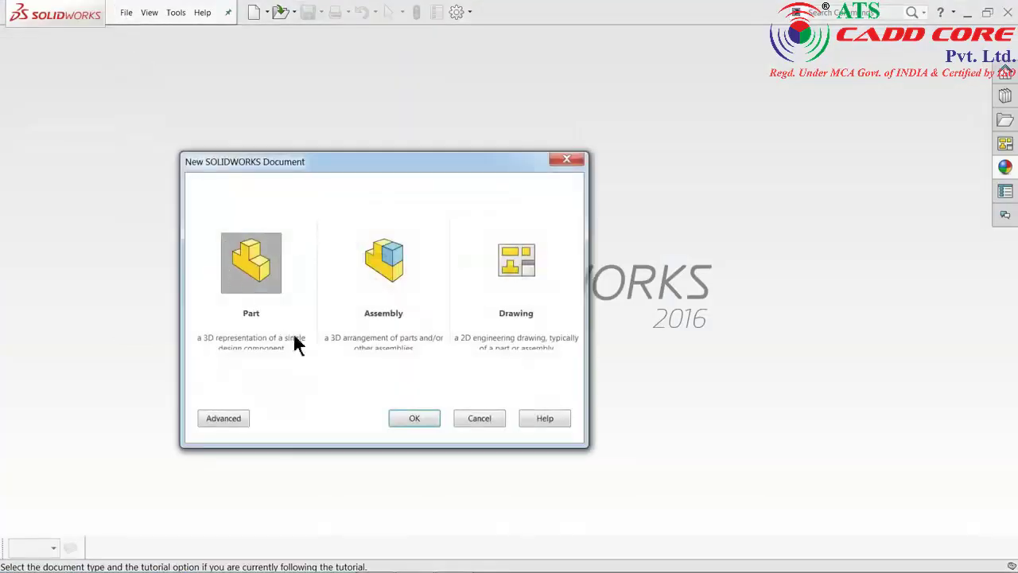
click(416, 416)
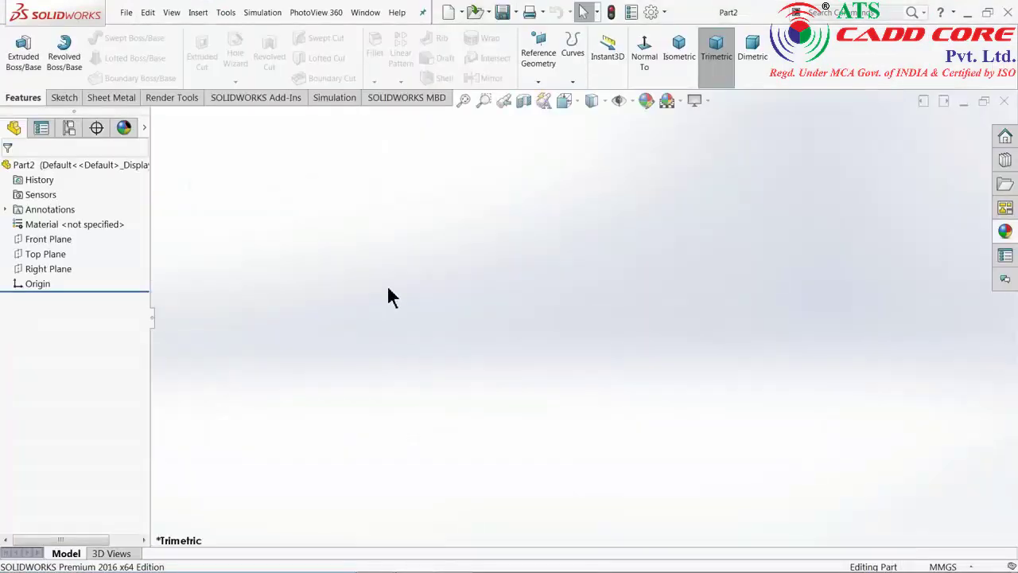
click(681, 101)
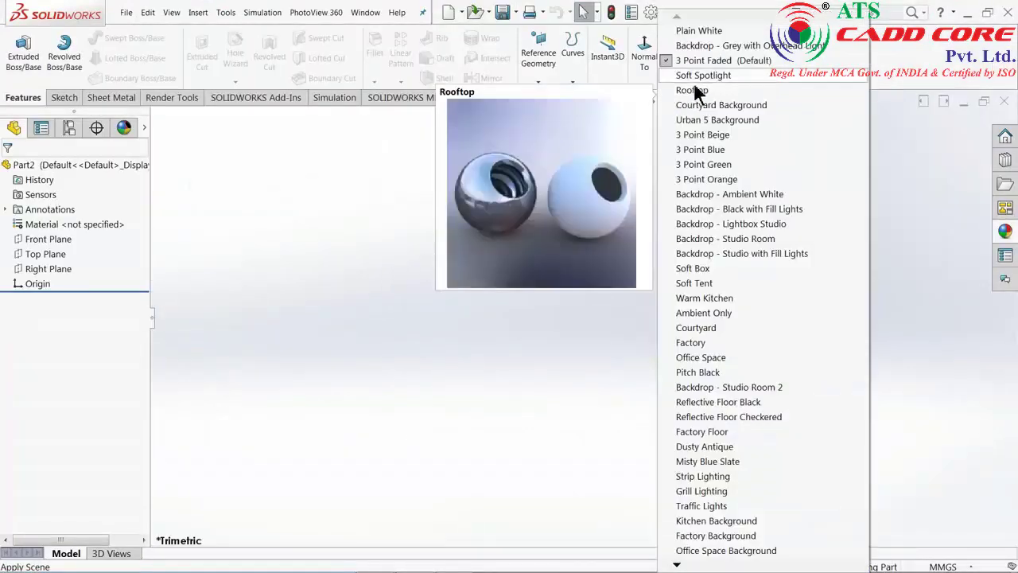
click(692, 32)
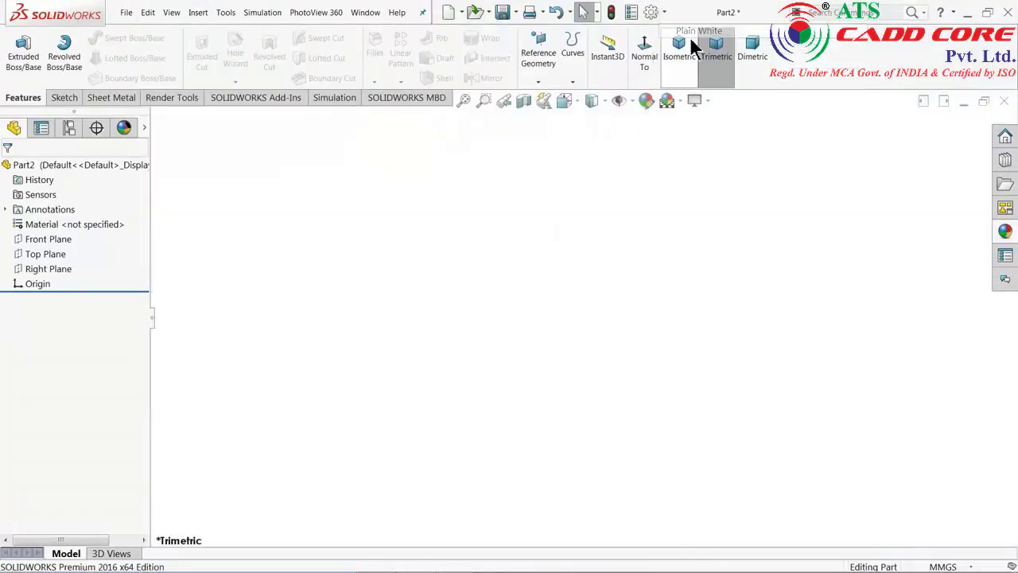
Step: Push both shaded and wireframe image quality sliders to maximum in Document Properties
click(650, 13)
click(166, 97)
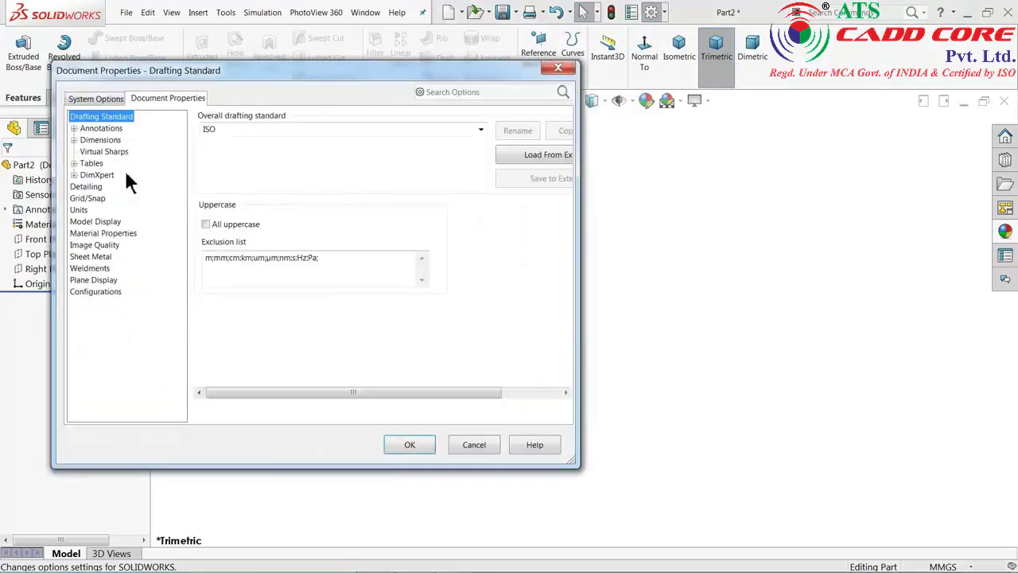
click(115, 247)
drag(329, 137, 461, 141)
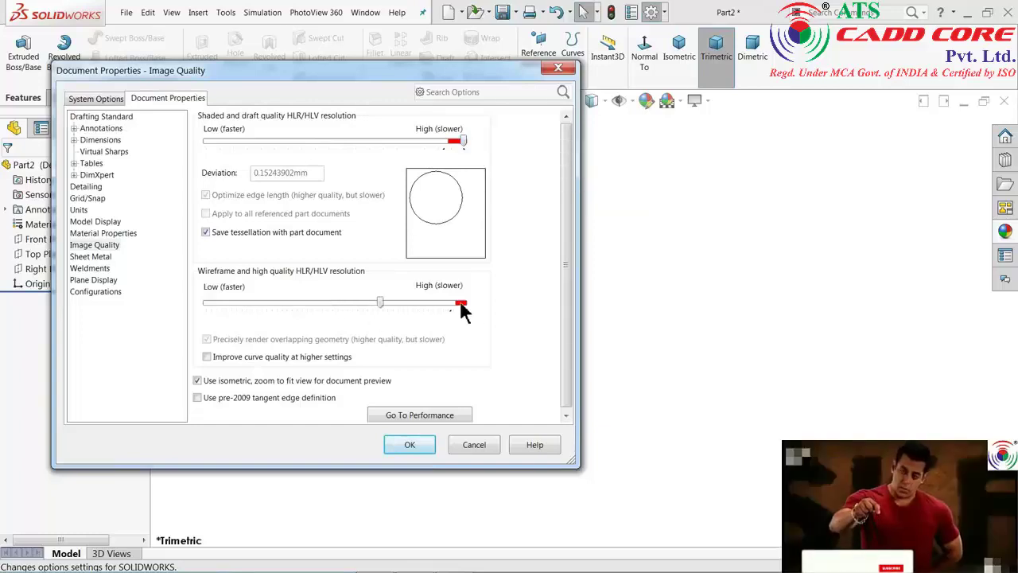
mouse_move(329, 303)
mouse_down()
mouse_move(461, 305)
mouse_move(334, 296)
mouse_up()
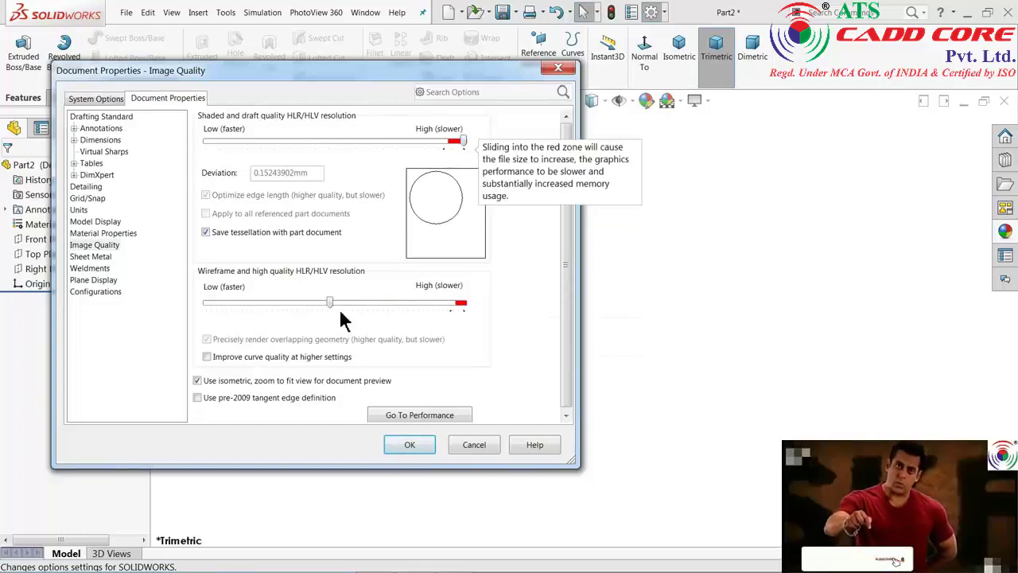
click(468, 312)
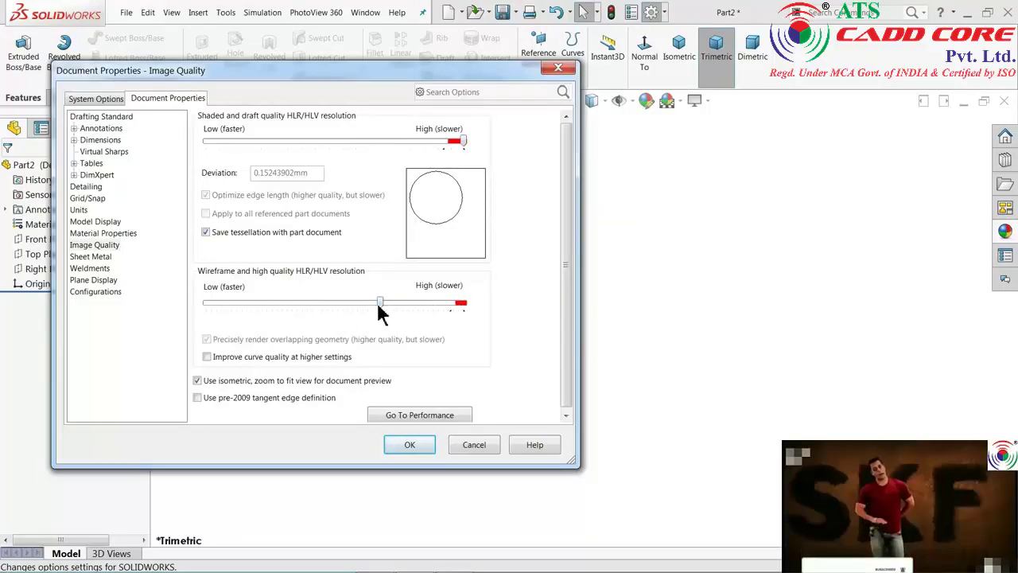
click(459, 303)
drag(378, 303, 465, 305)
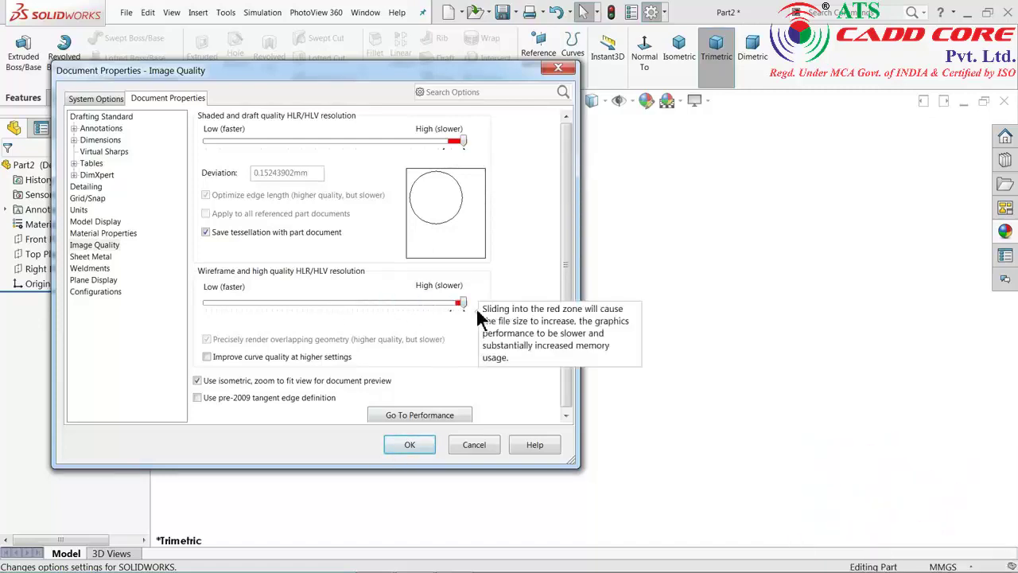
click(410, 442)
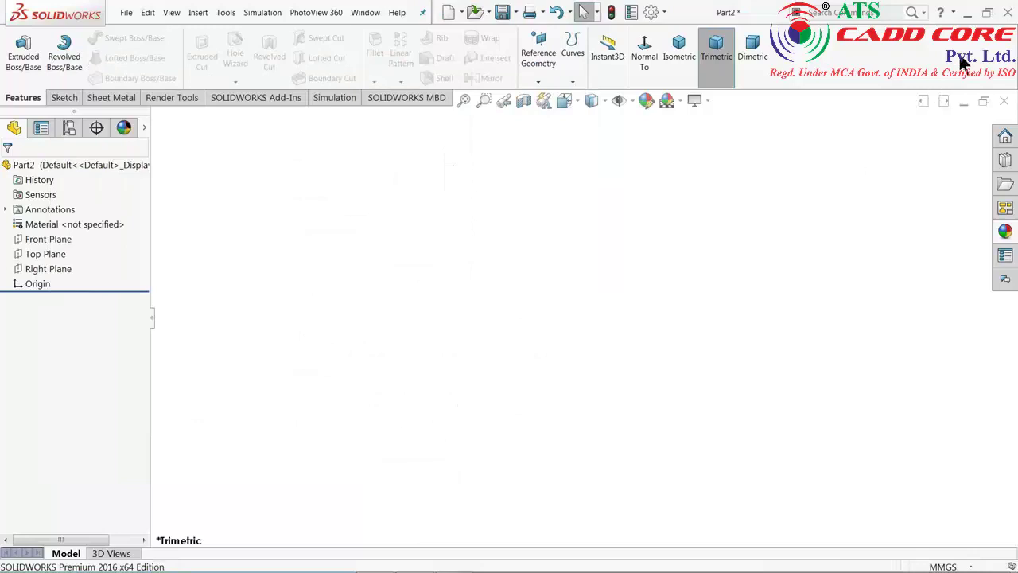
Step: Review the Corner block reference drawing (70 × 80 × 65) in Photo Viewer
click(967, 12)
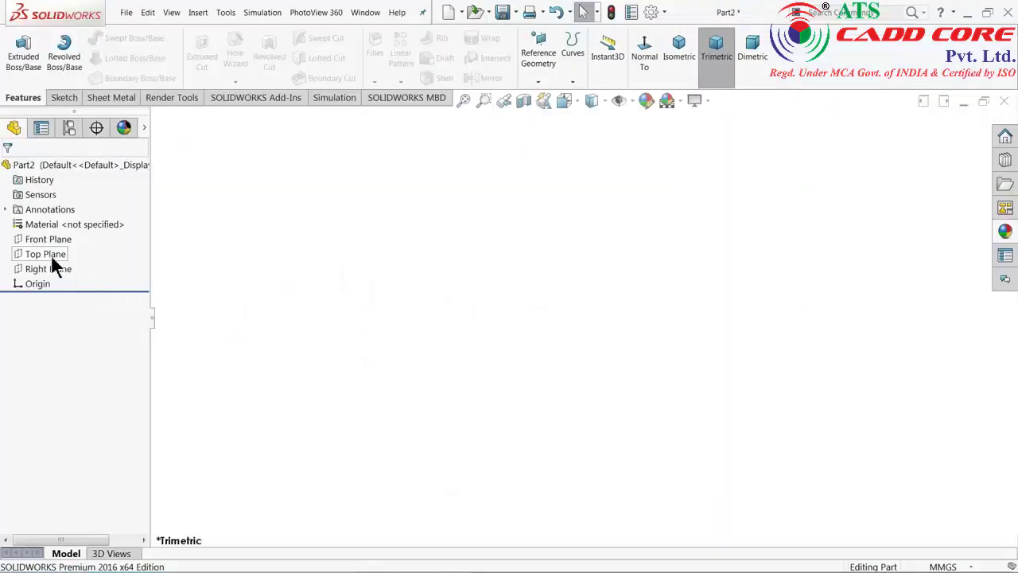
Step: Select the Top Plane of the new part
click(48, 255)
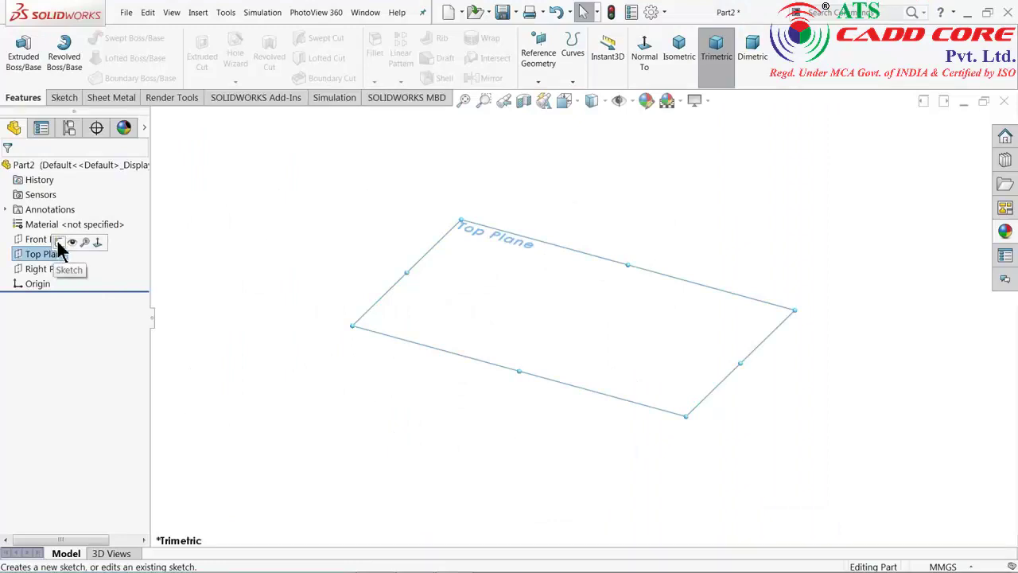
Step: Sketch a center rectangle on the Top Plane, centred on the origin
click(59, 244)
click(99, 59)
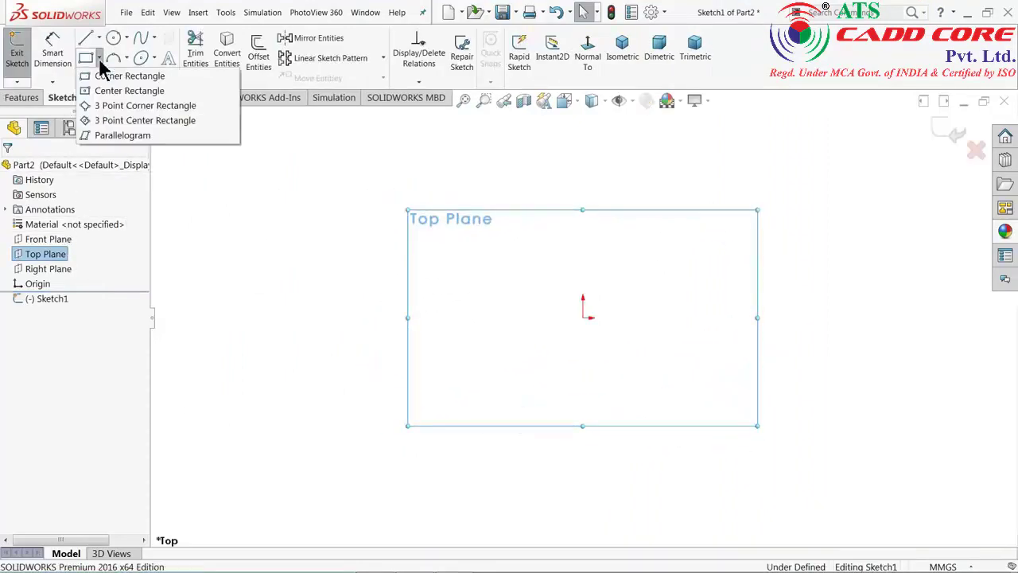
click(113, 91)
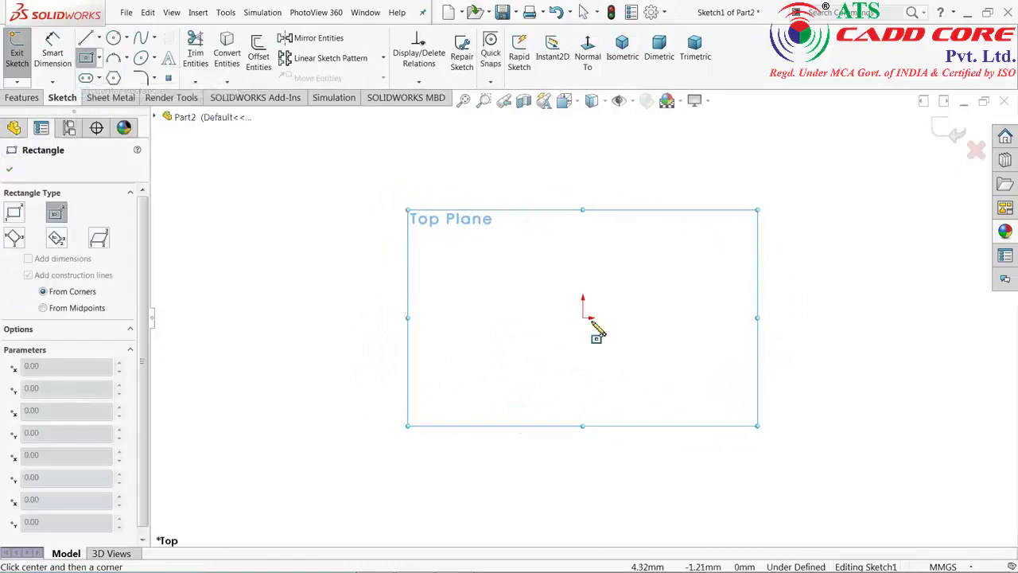
click(583, 318)
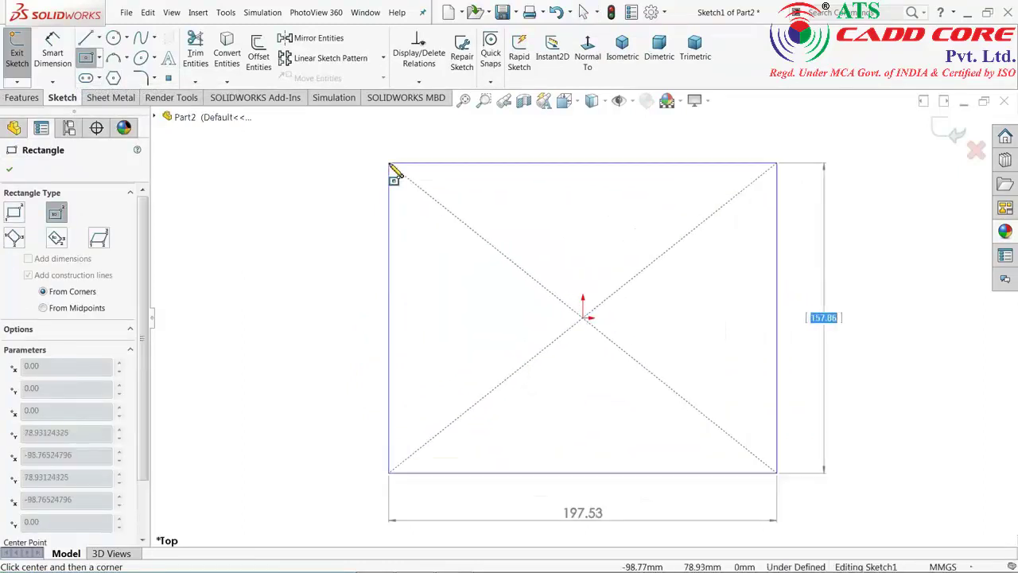
click(388, 162)
Step: Dimension the rectangle 80 mm wide and 70 mm tall, then exit the sketch
click(52, 51)
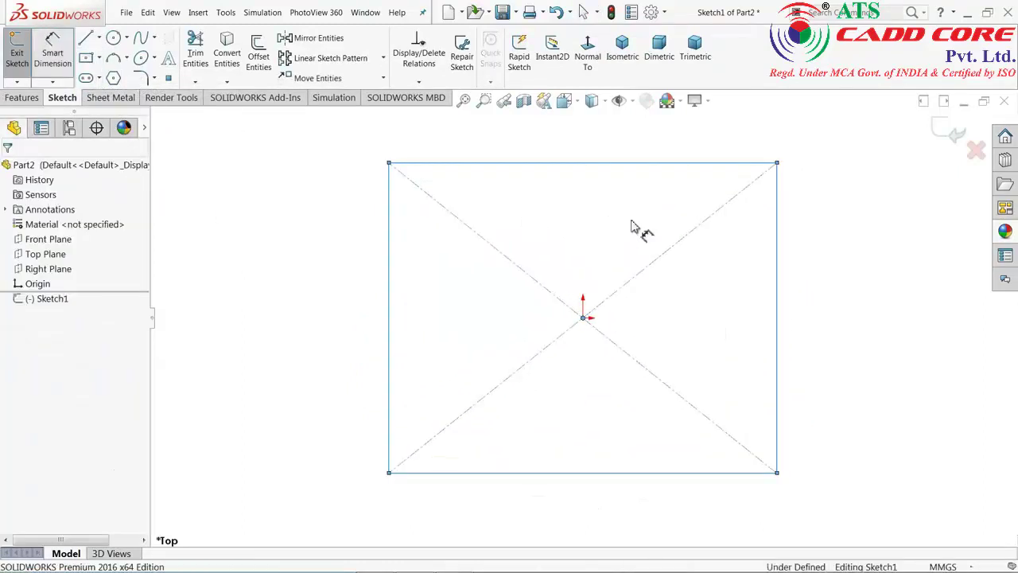
click(609, 163)
click(593, 145)
text(80)
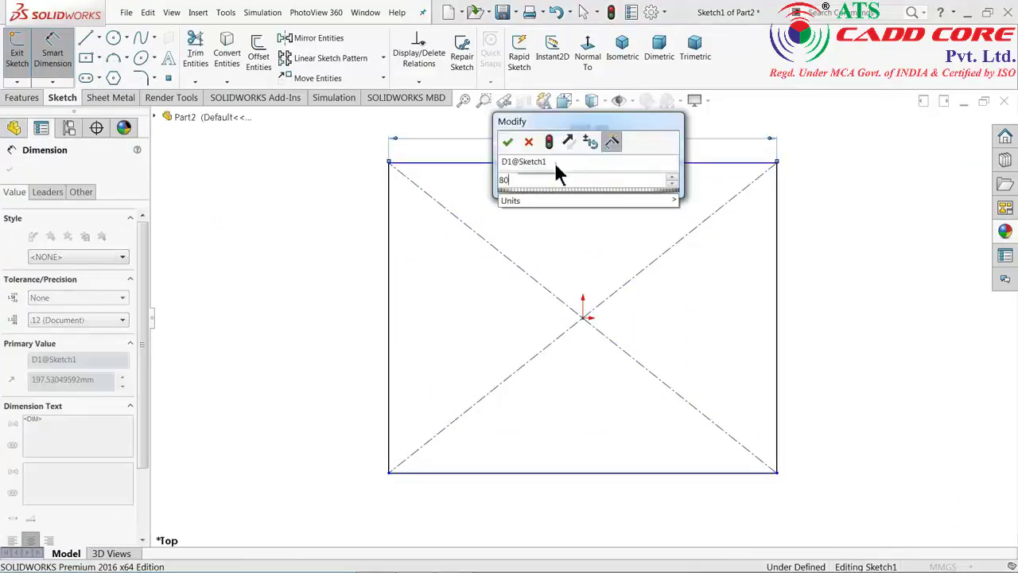
click(509, 143)
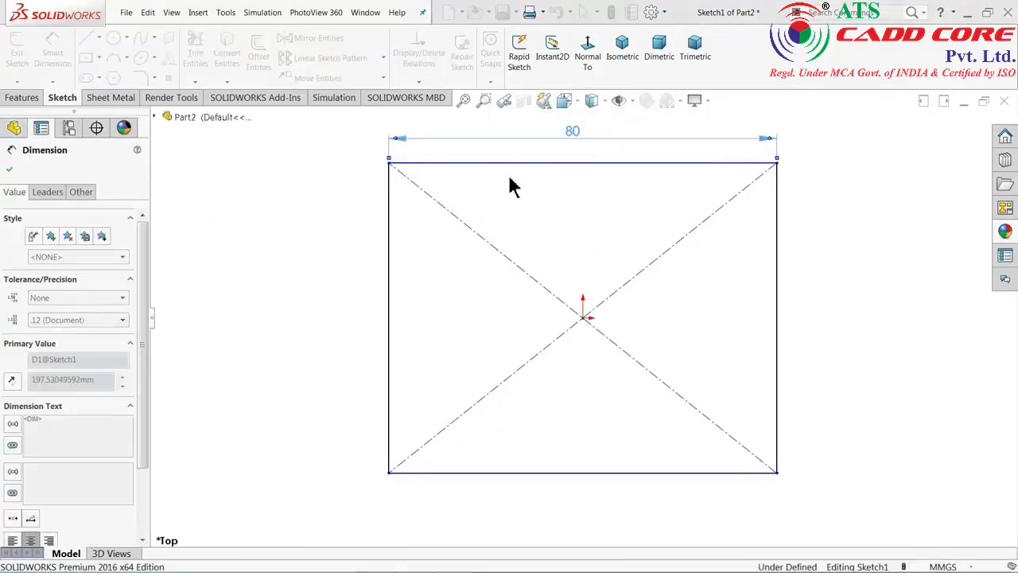
click(390, 289)
click(318, 291)
text(70)
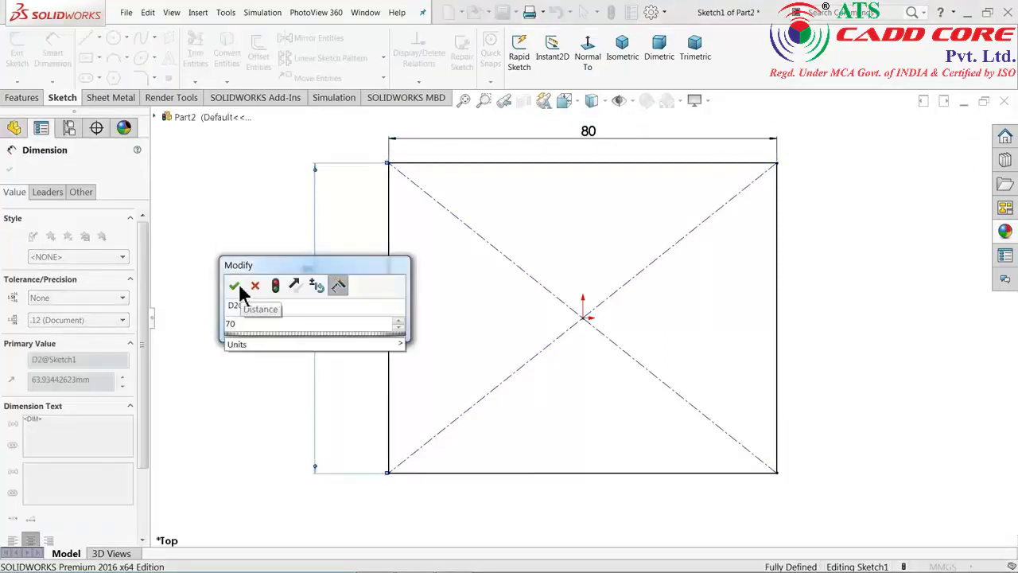
click(234, 286)
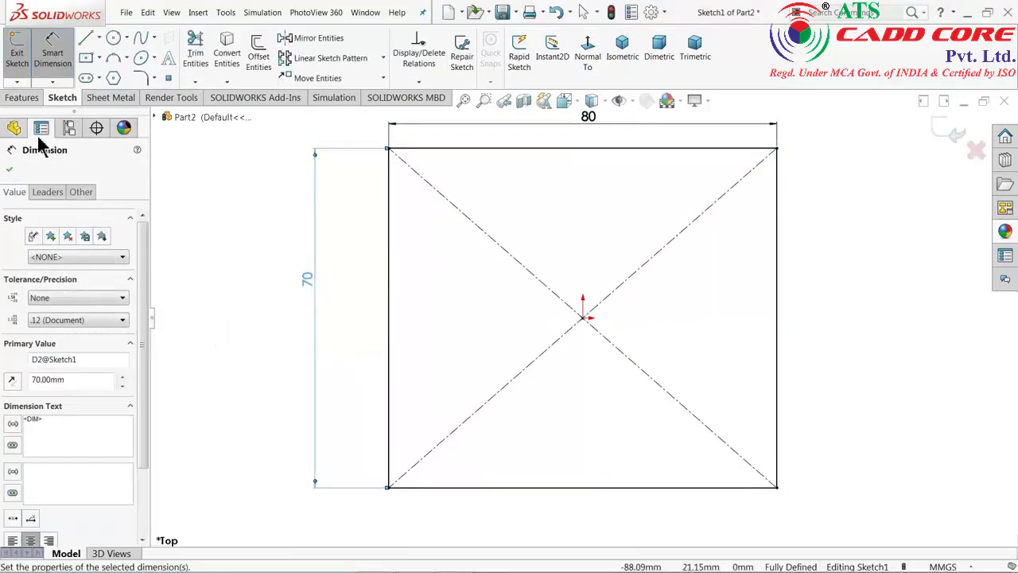
click(955, 134)
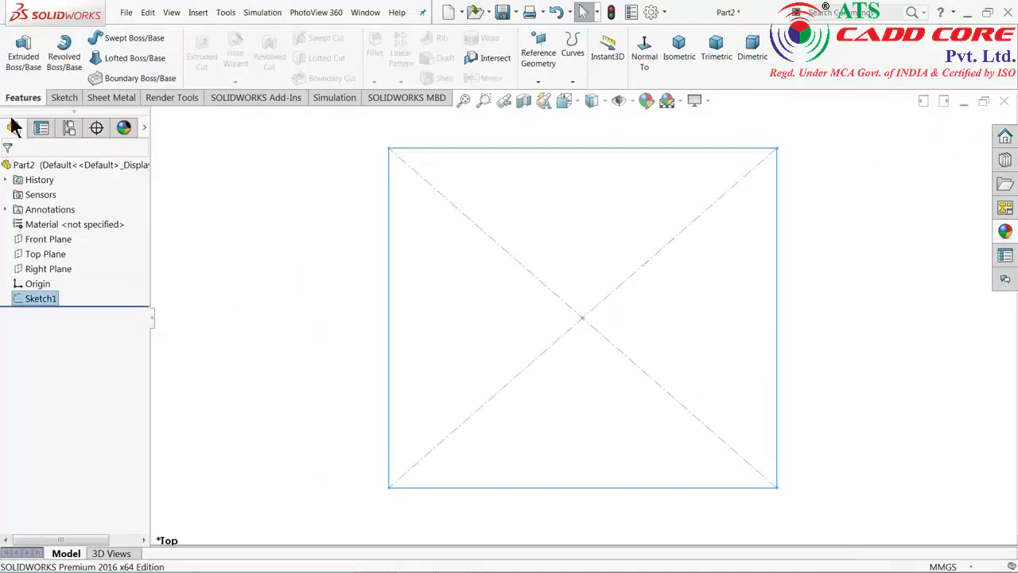
Step: Extrude the 80 × 70 rectangle 65 mm Blind into a solid block, seen isometrically
click(26, 64)
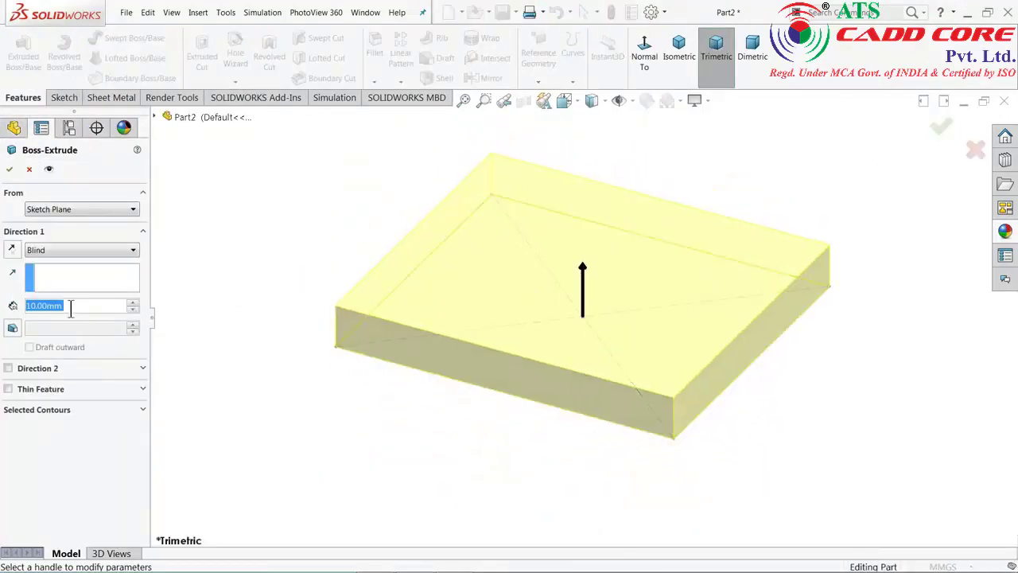
text(65)
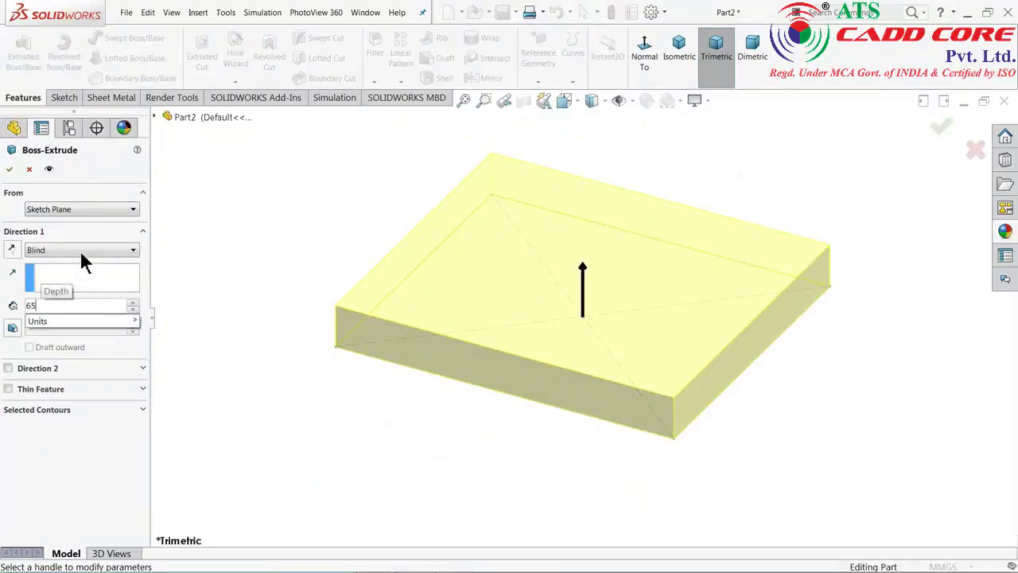
click(83, 251)
click(72, 255)
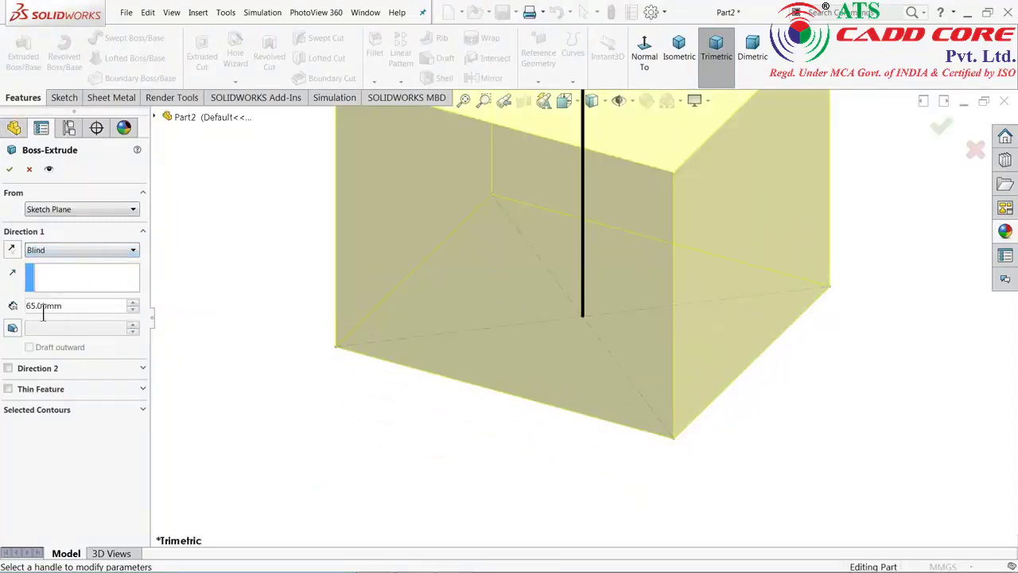
scroll(308, 288, up, 3)
scroll(665, 178, up, 2)
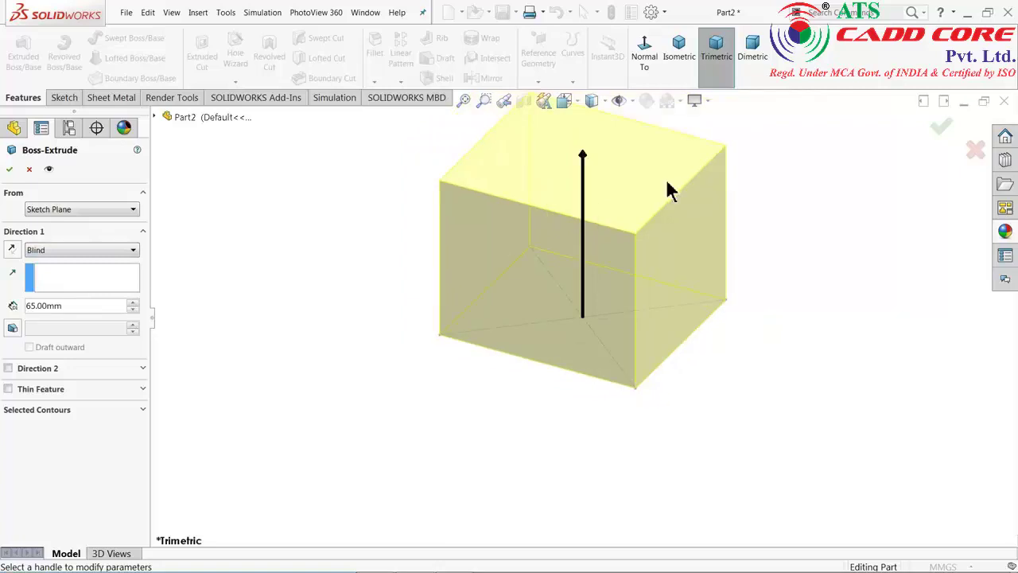
scroll(625, 203, down, 3)
scroll(457, 265, up, 2)
click(678, 50)
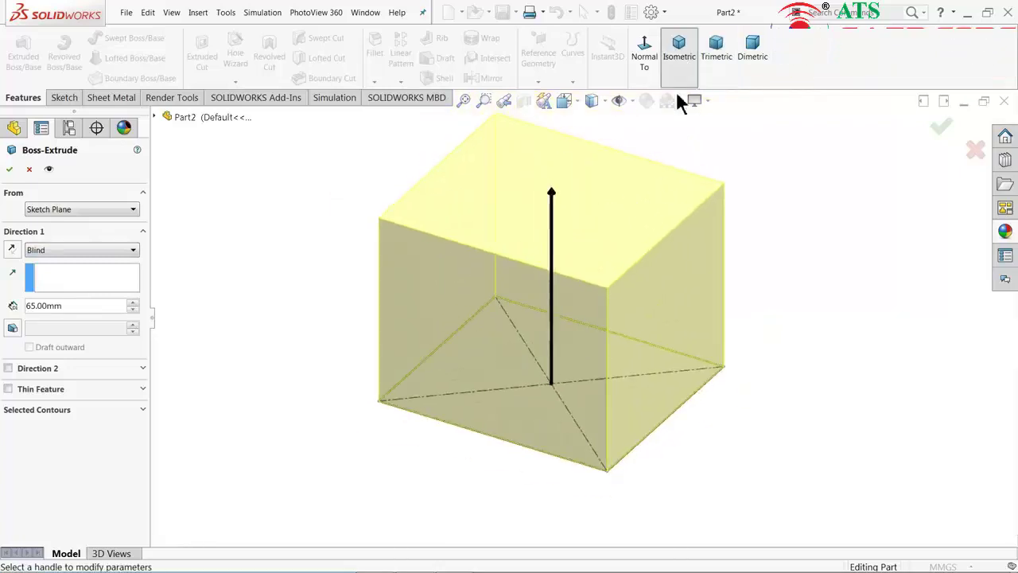
click(10, 169)
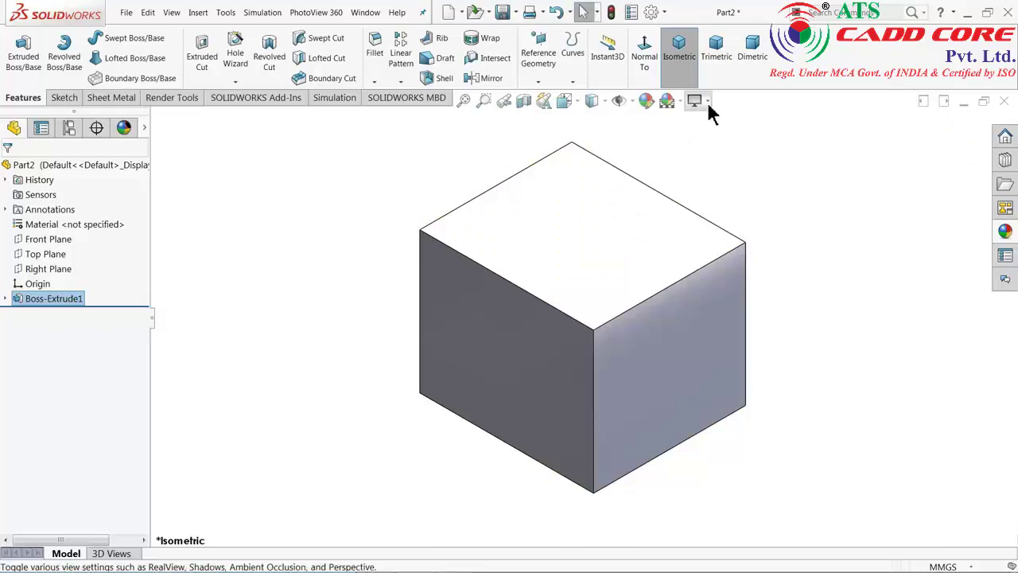
Step: Give the block a blue polished ABS plastic appearance and bring up the reference drawing
click(57, 163)
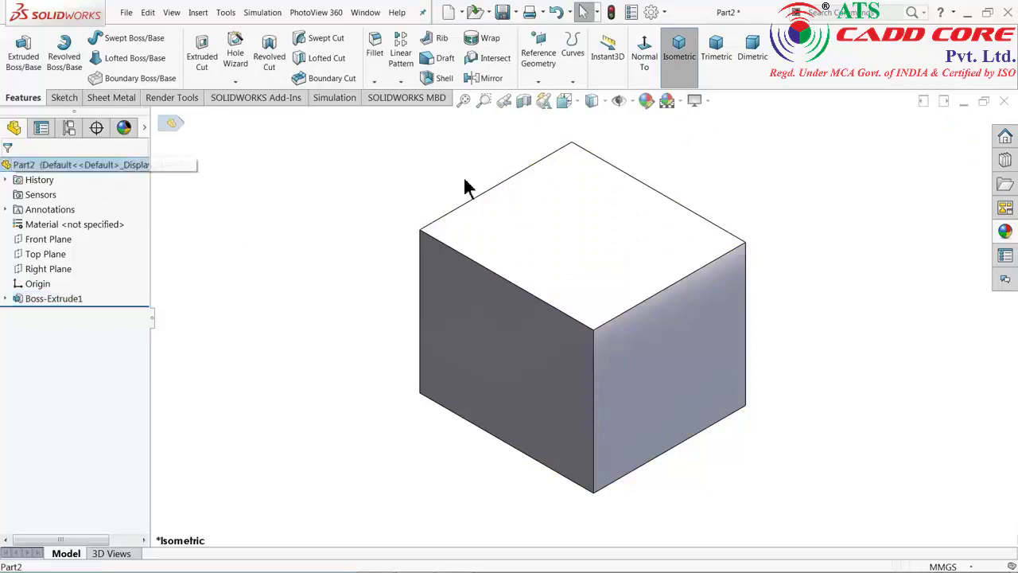
click(1006, 232)
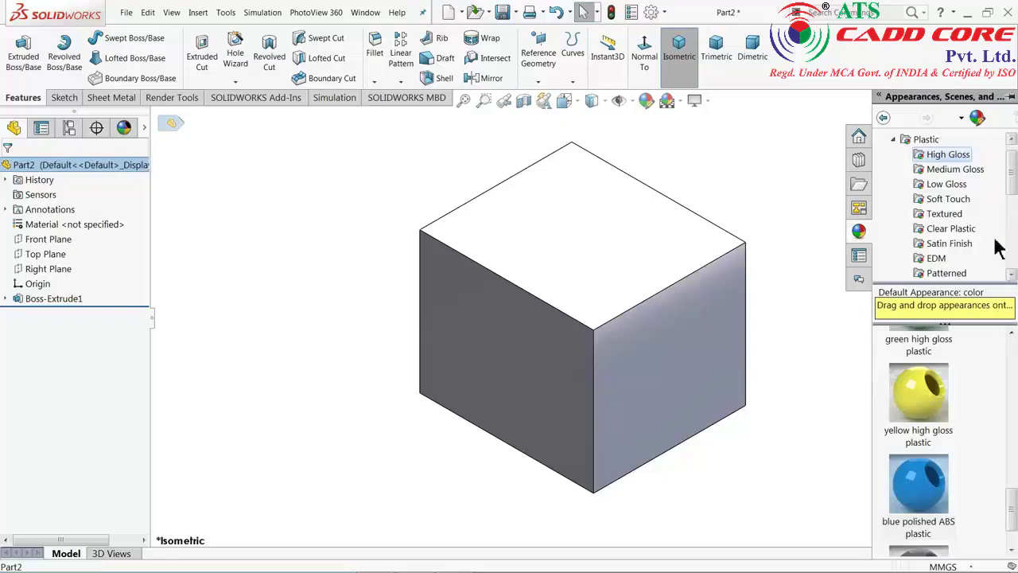
click(919, 489)
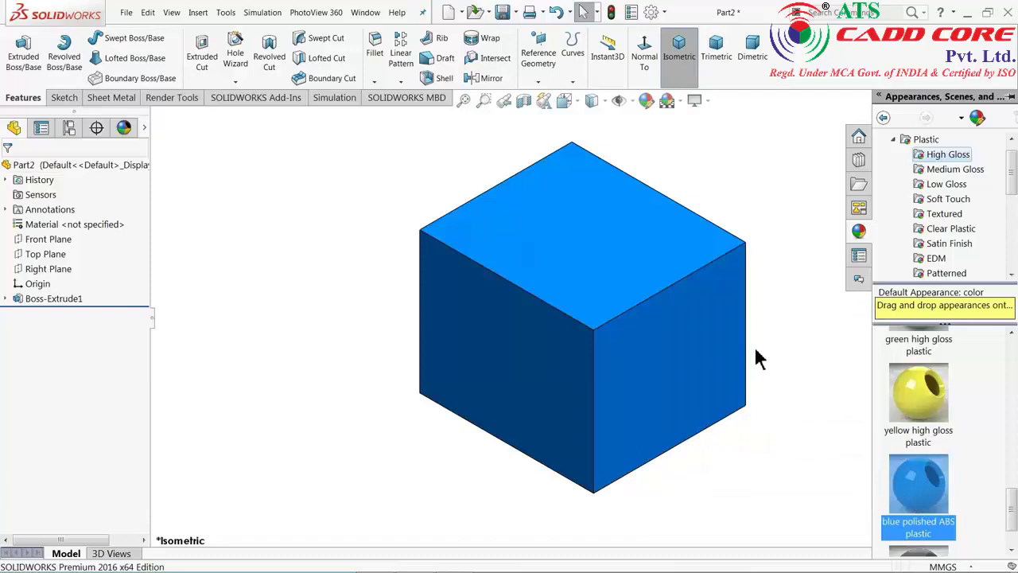
scroll(768, 342, down, 2)
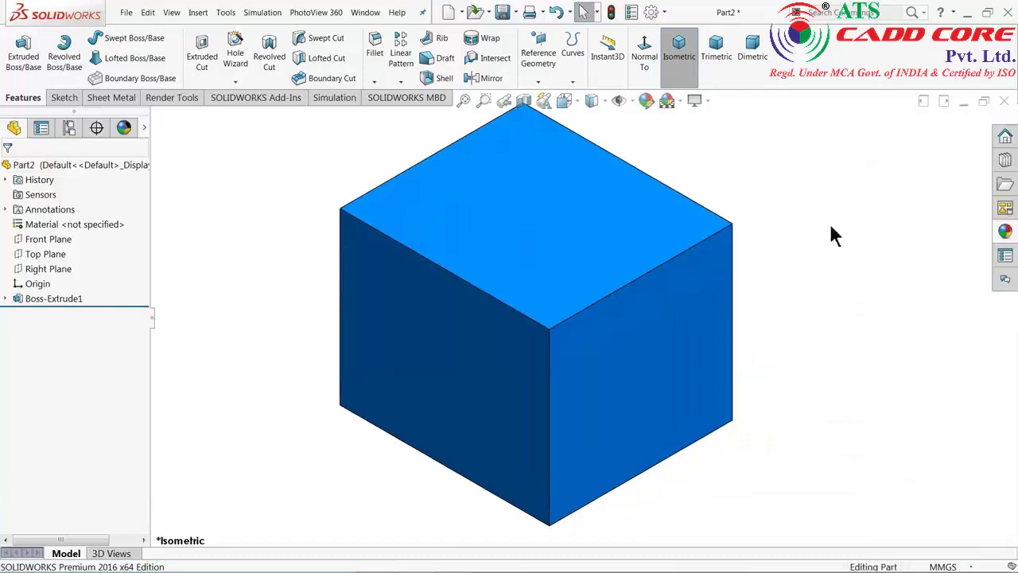
click(966, 14)
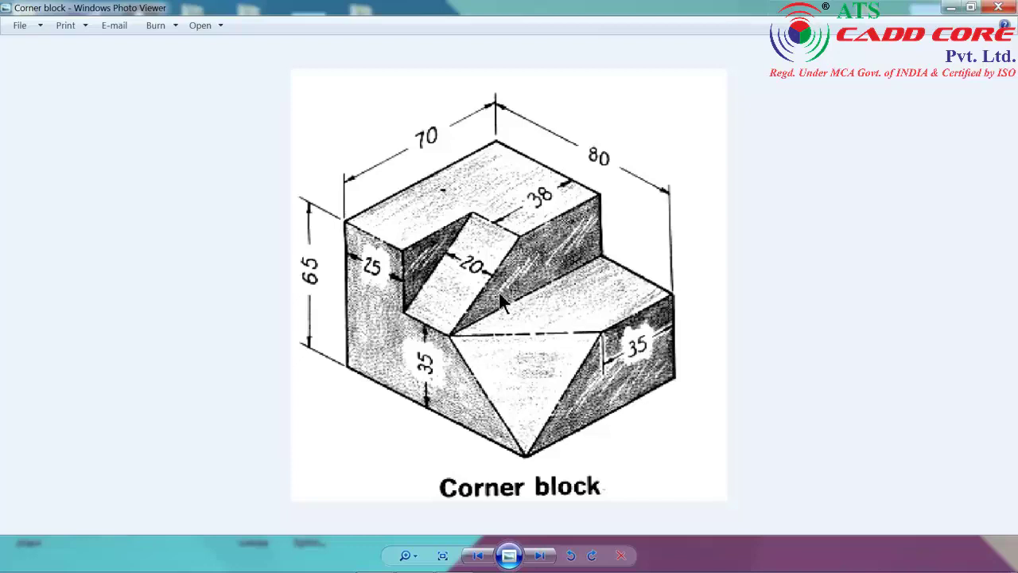
Step: Switch back from the drawing to the blue block in SOLIDWORKS
key(alt+Tab)
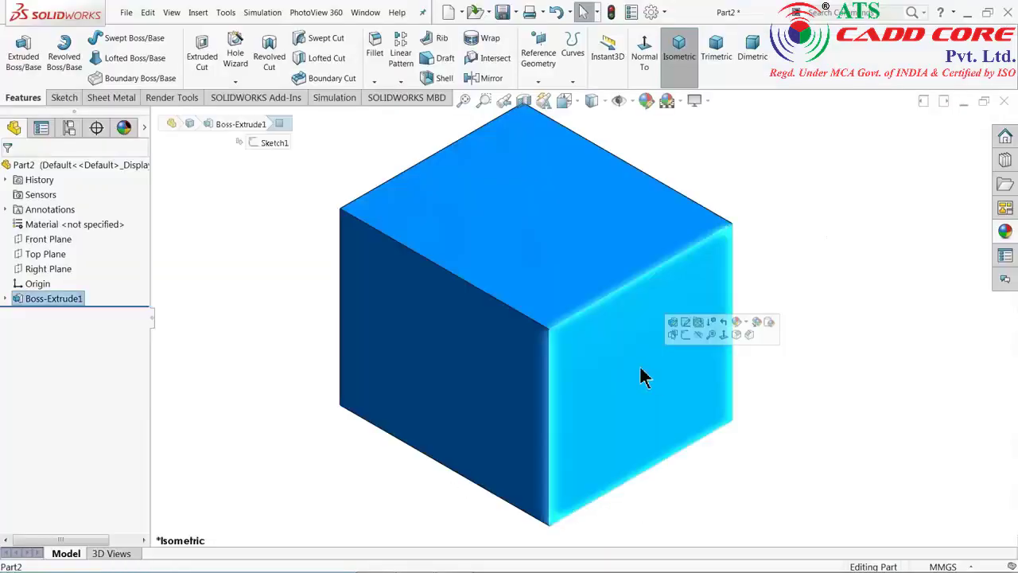
Step: Start a sketch on the block's front face, viewed normal to the screen
click(64, 97)
click(17, 55)
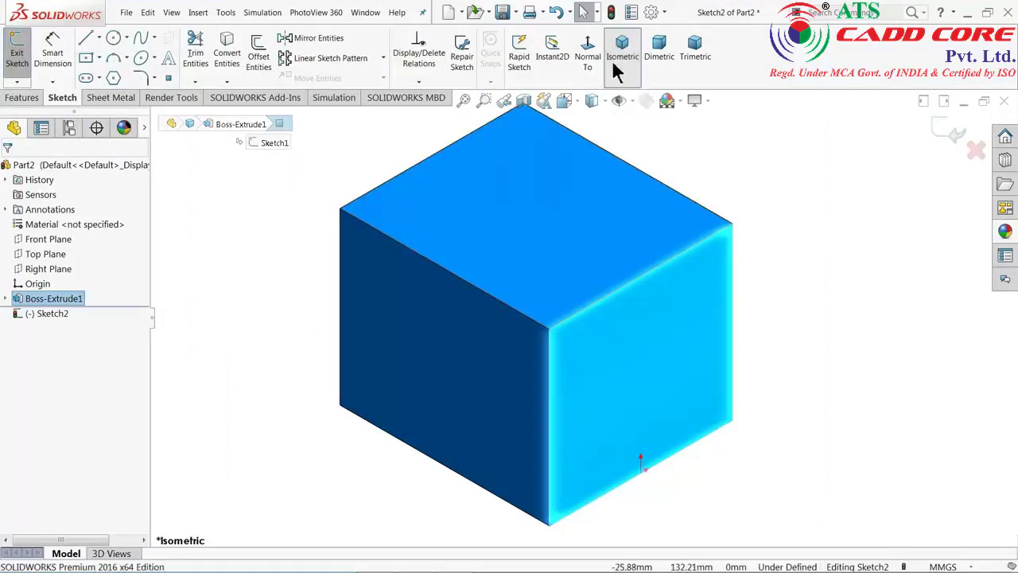
click(580, 101)
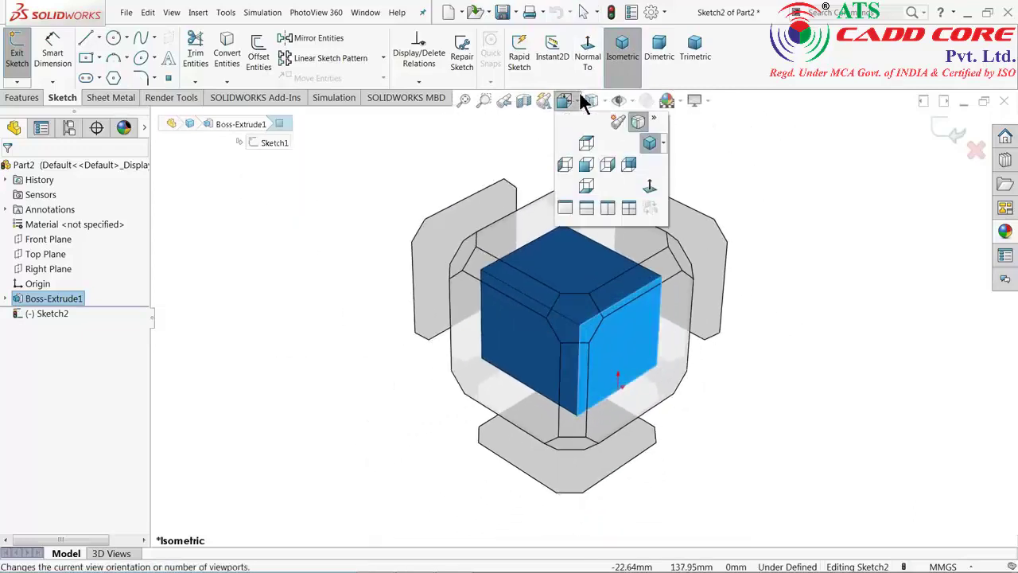
mouse_move(590, 100)
click(787, 155)
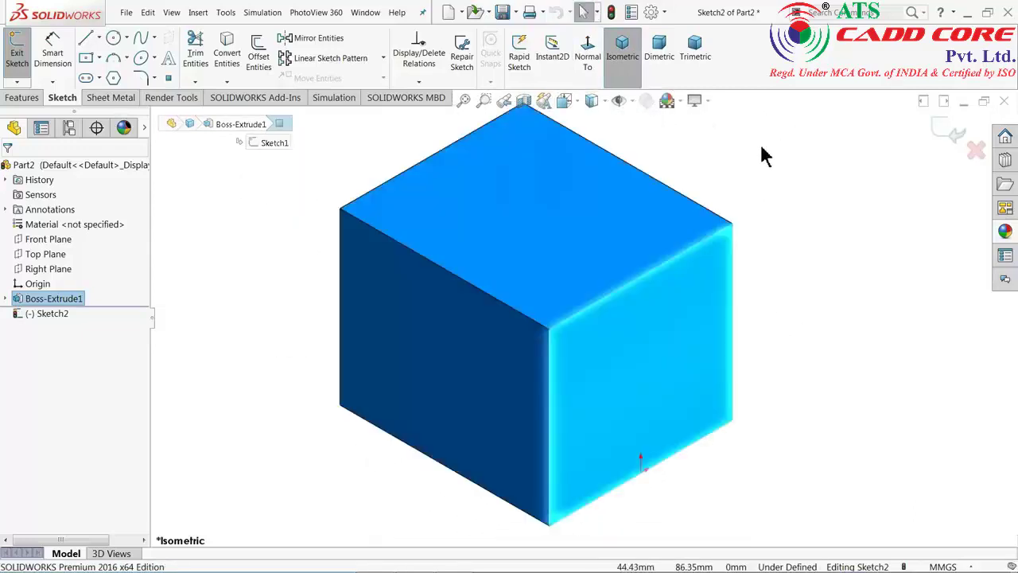
click(590, 52)
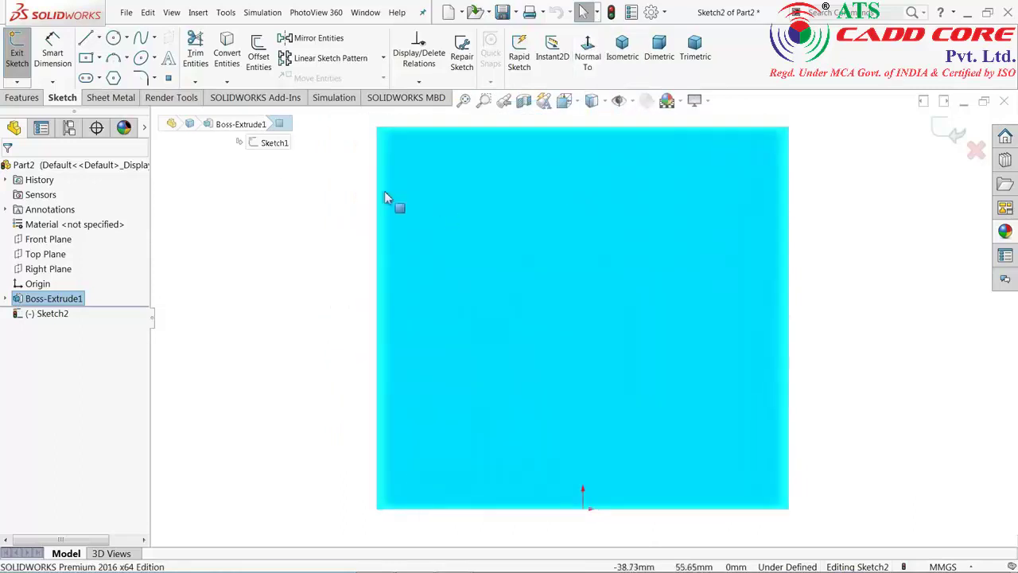
Step: Draw a corner rectangle across the upper area of the face, edge to edge
click(99, 60)
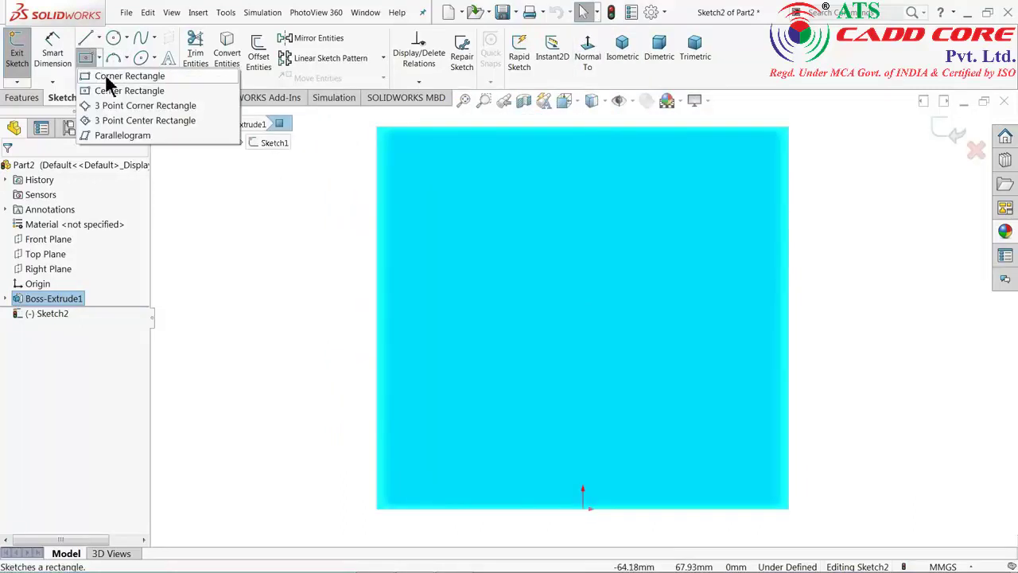
click(107, 76)
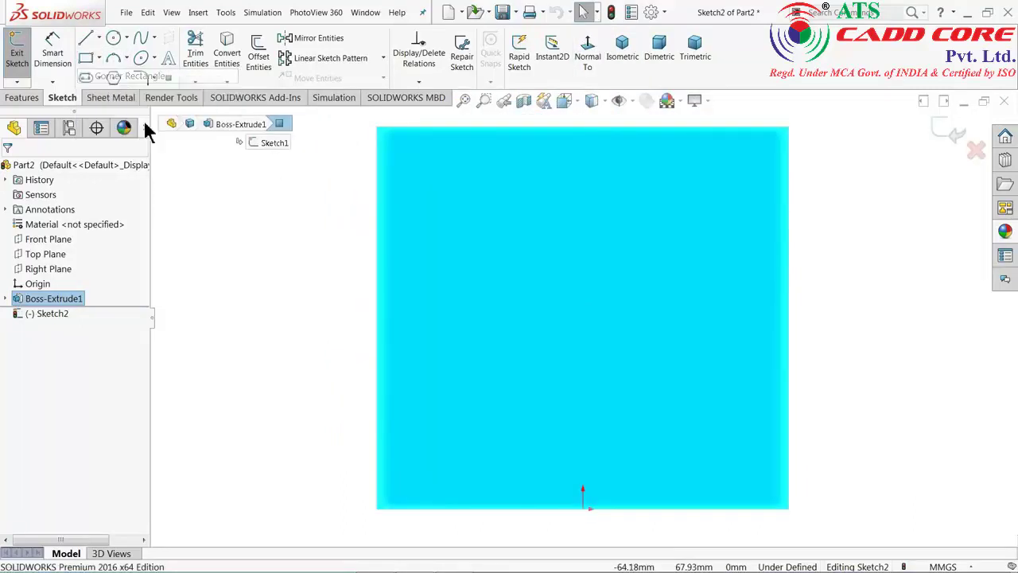
click(377, 128)
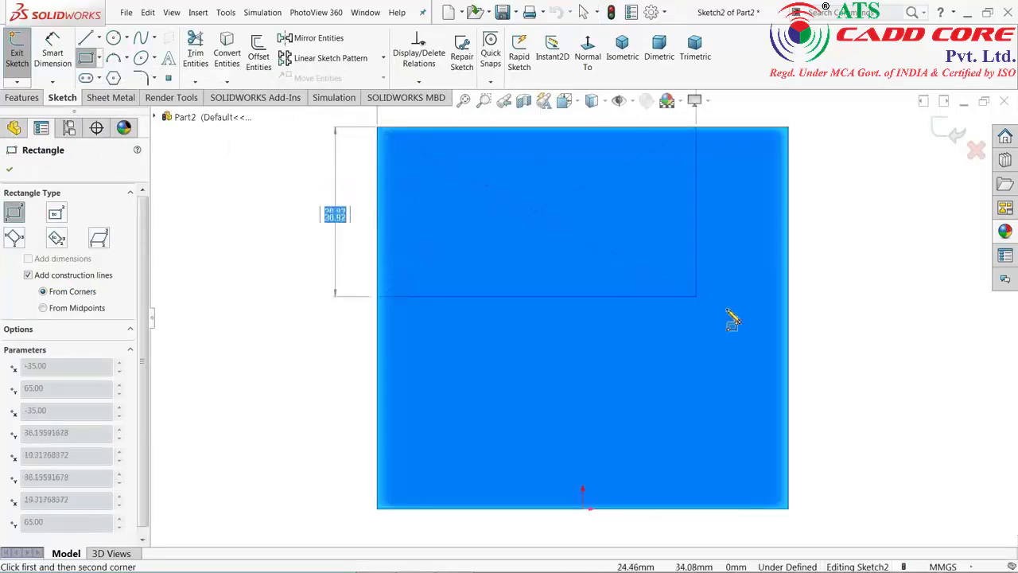
click(789, 332)
right_click(835, 232)
click(855, 240)
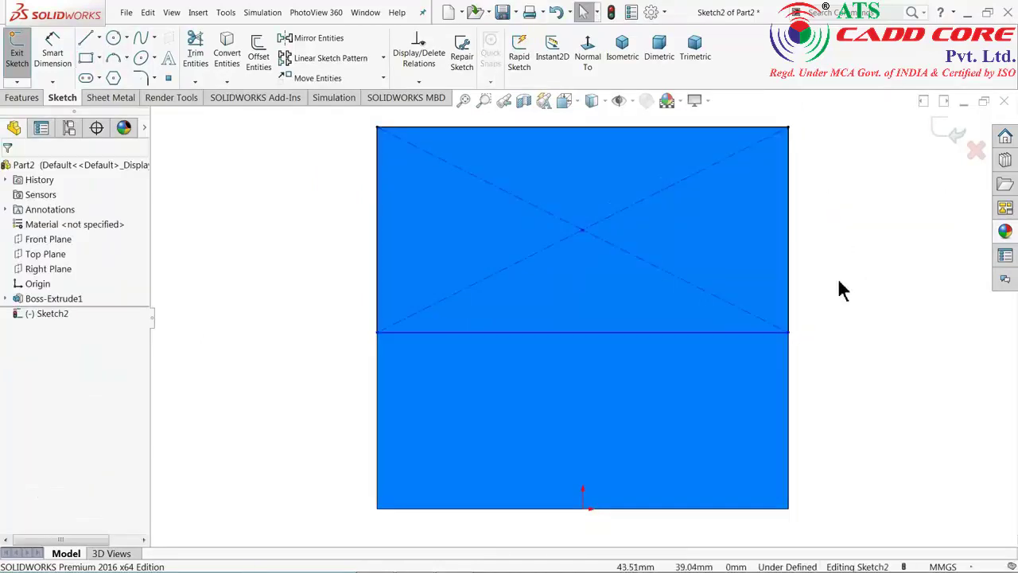
Step: Fix the rectangle's lower edge 35 mm above the origin and return to isometric view
click(48, 56)
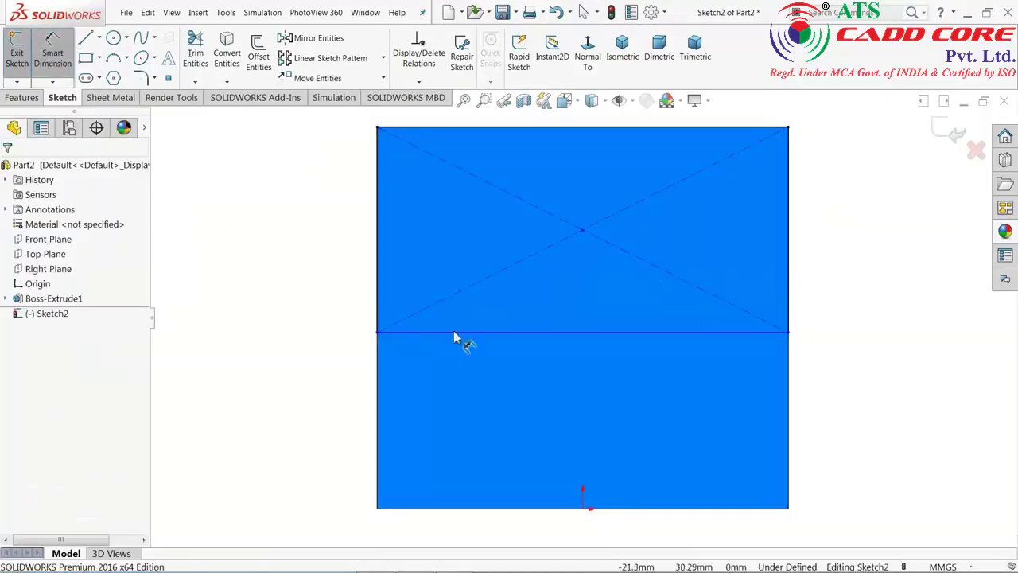
click(483, 334)
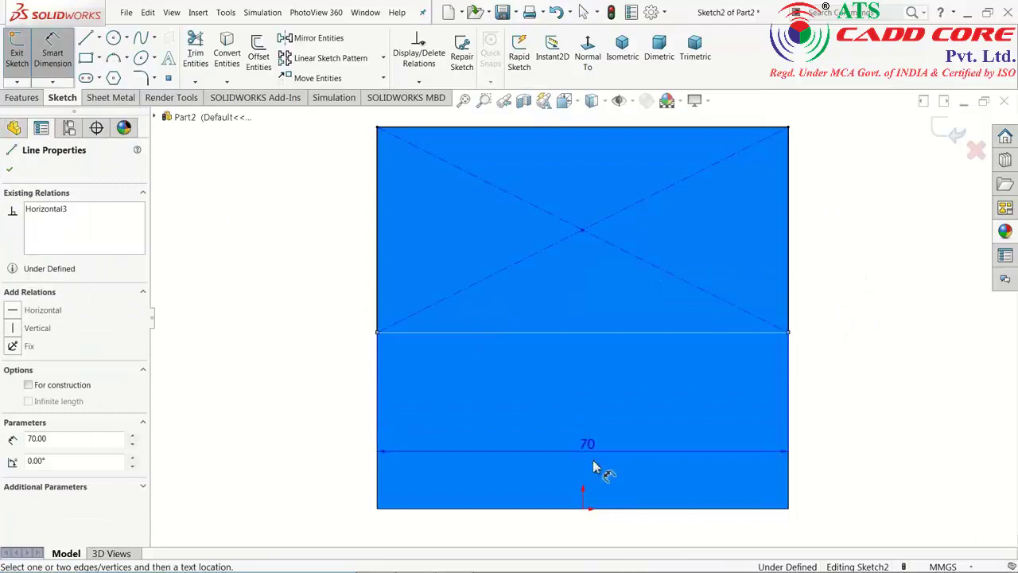
click(583, 508)
click(328, 433)
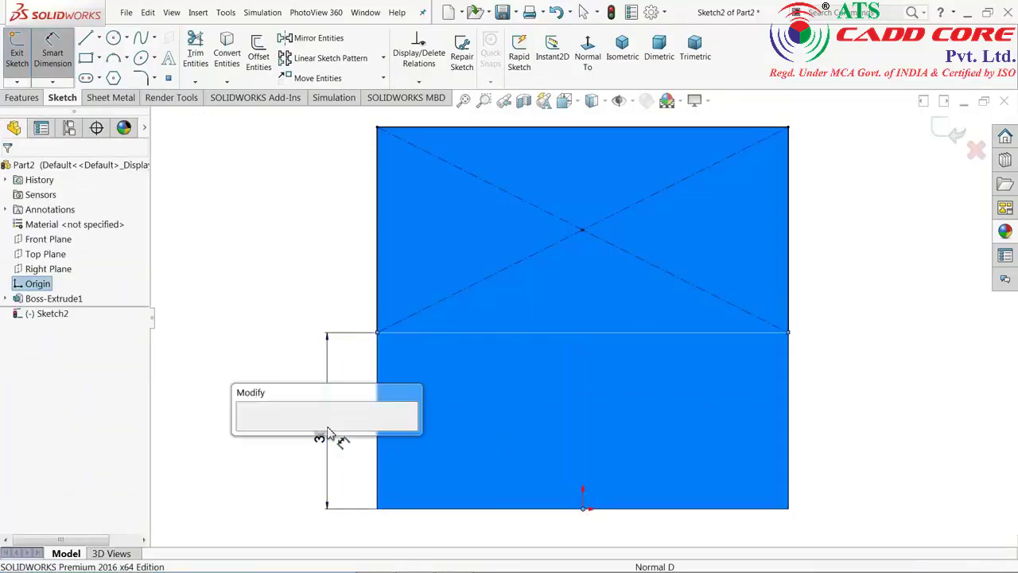
text(35)
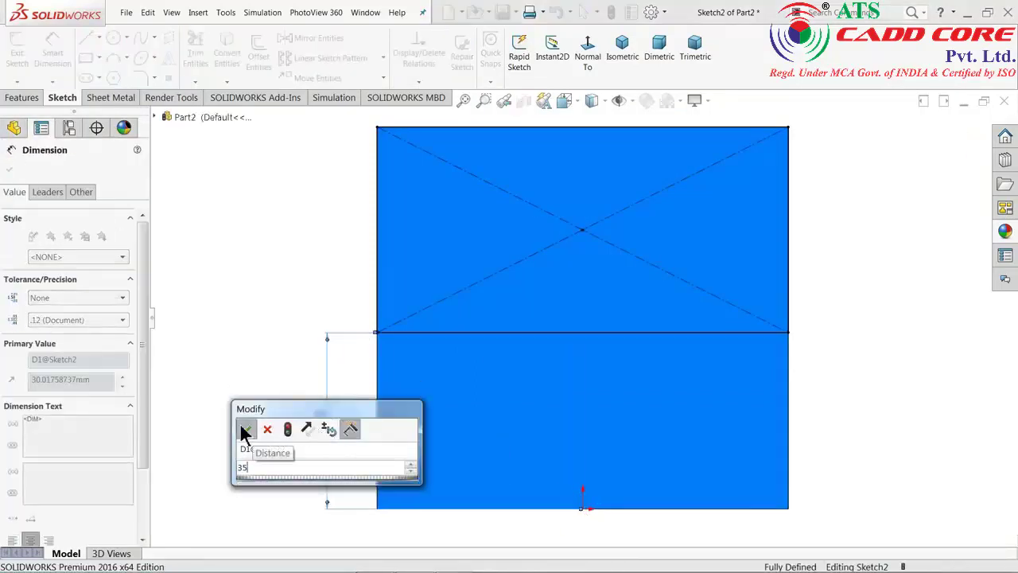
click(246, 430)
click(621, 61)
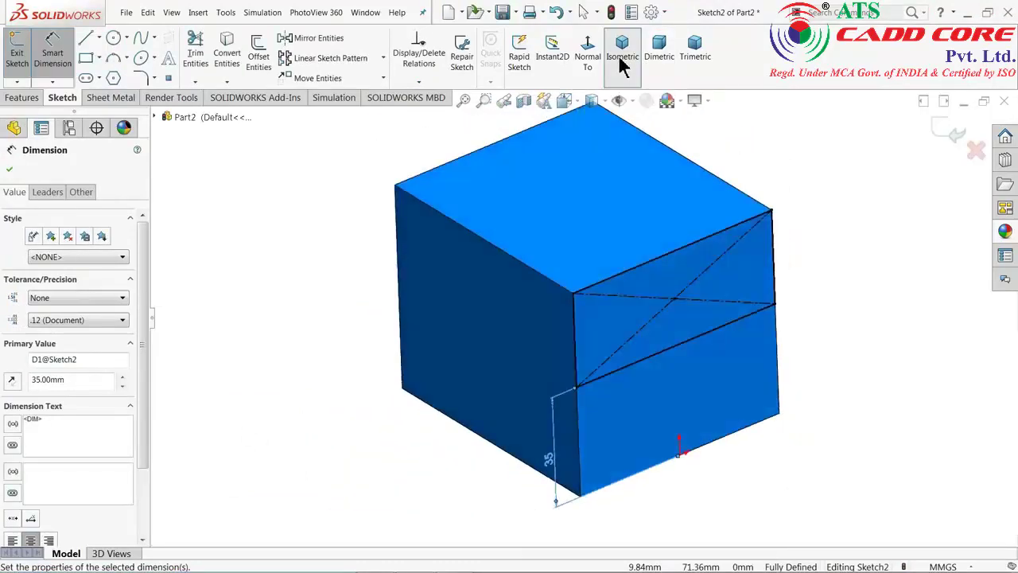
scroll(676, 409, down, 1)
scroll(689, 341, down, 1)
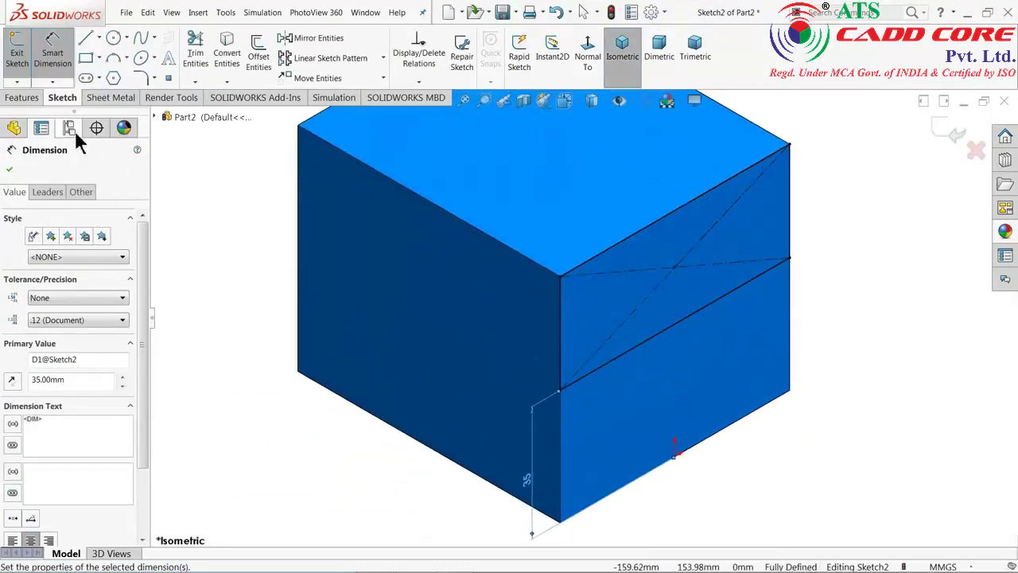
Step: Cut the upper rectangle 35 mm deep with a Blind extruded cut to form the step
click(22, 99)
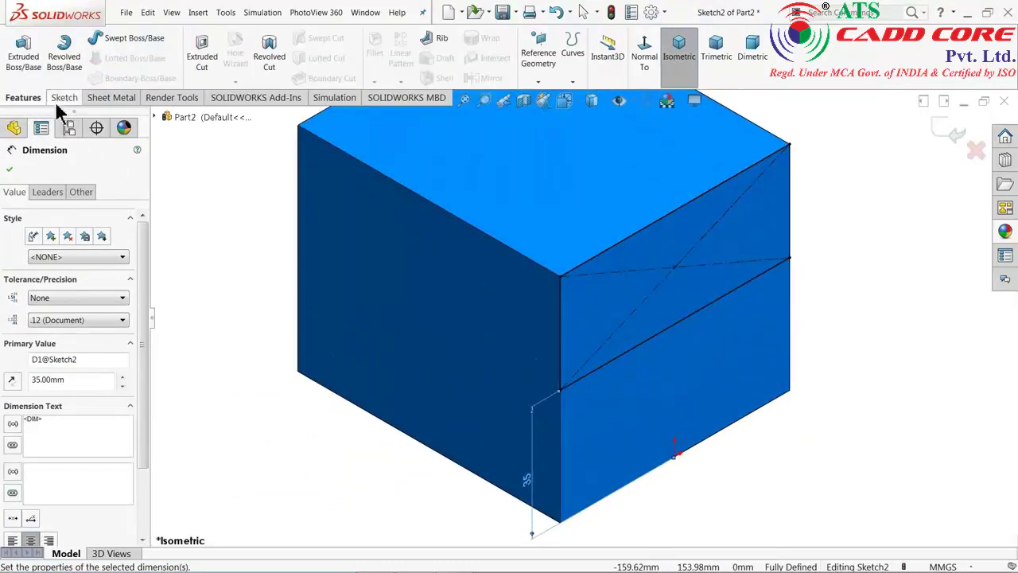
click(211, 68)
scroll(536, 277, up, 2)
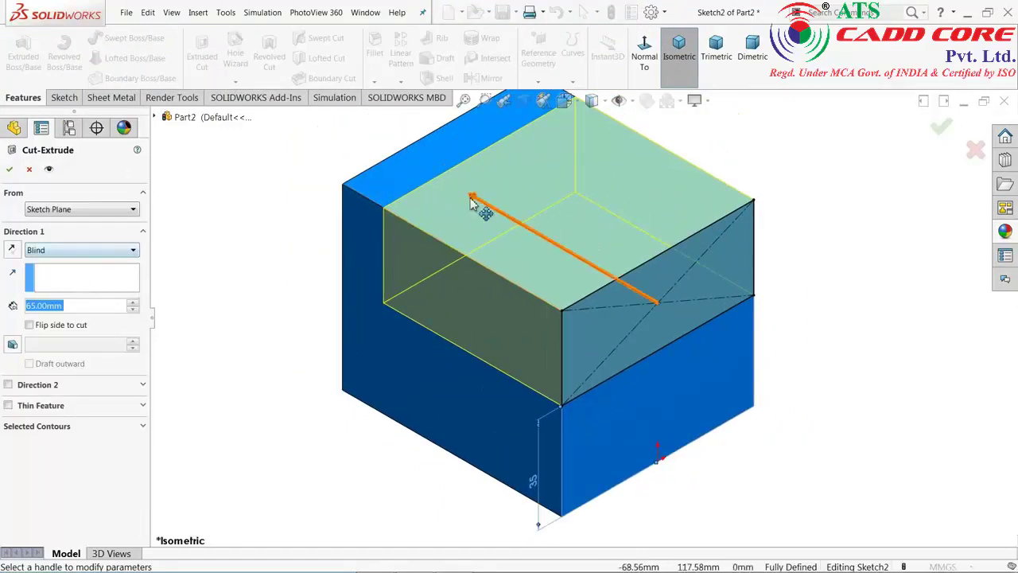
click(475, 198)
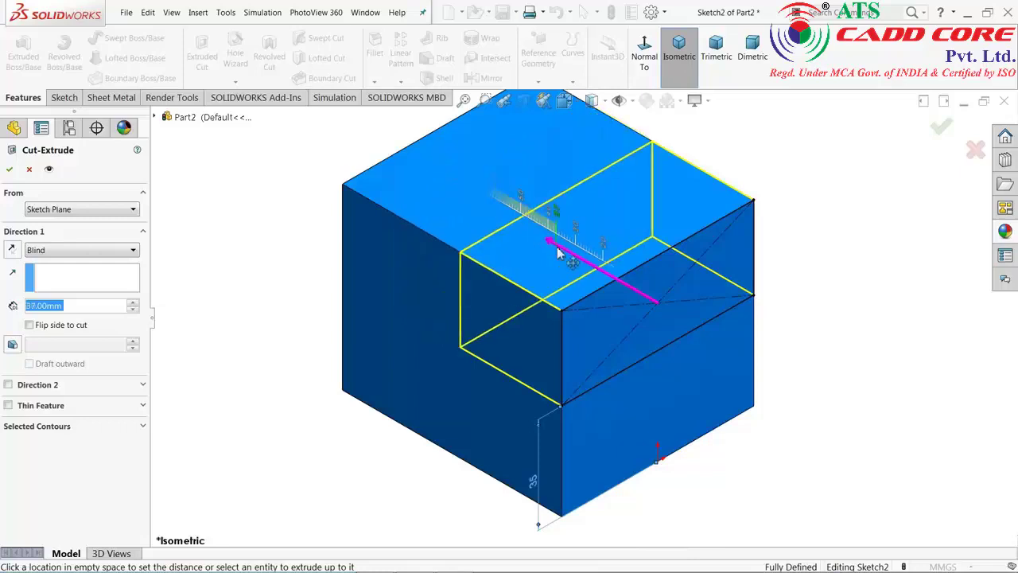
click(551, 243)
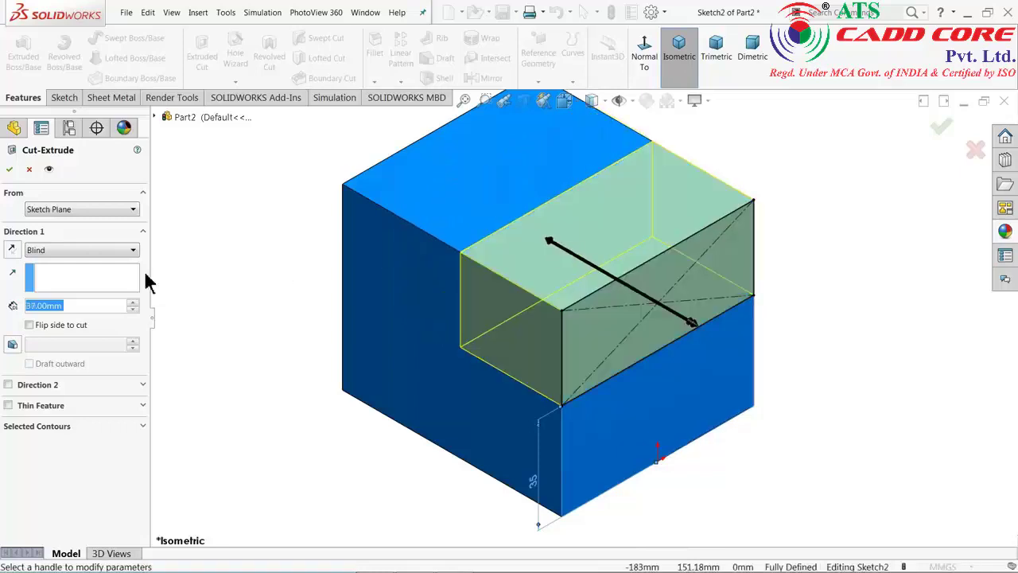
click(64, 253)
click(65, 250)
text(35)
key(Return)
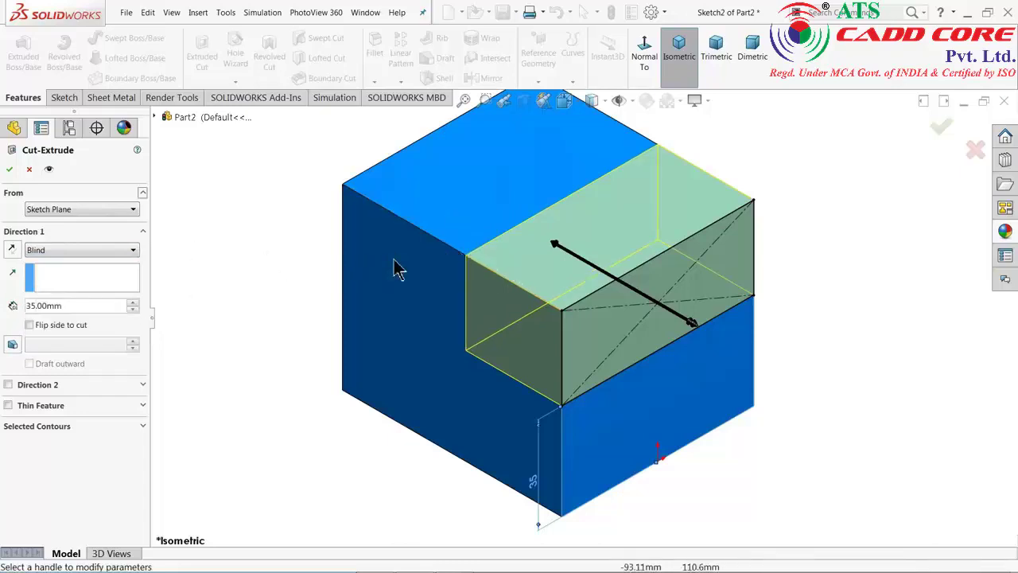
click(10, 171)
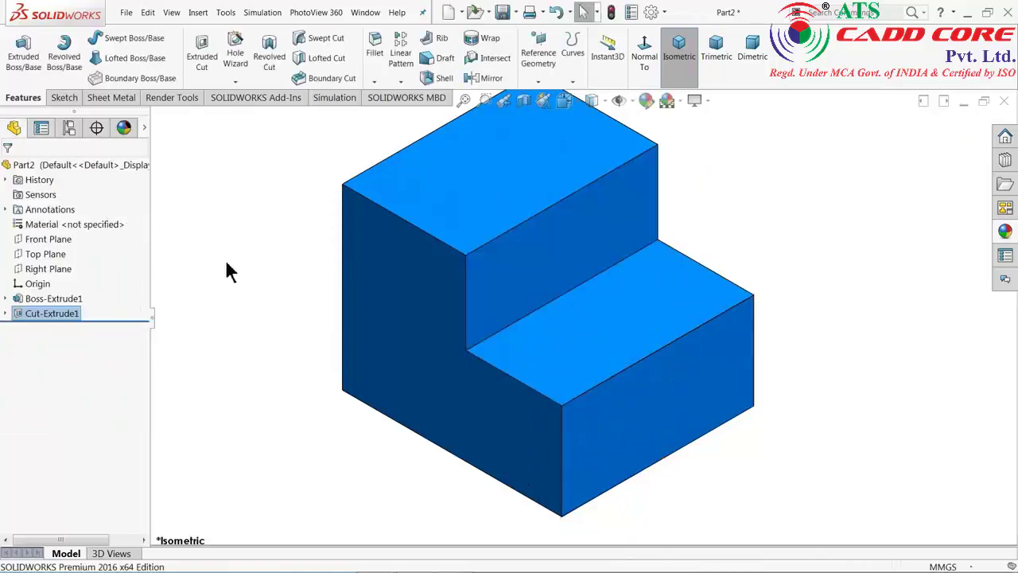
middle_drag(263, 206, 264, 235)
middle_drag(288, 276, 265, 282)
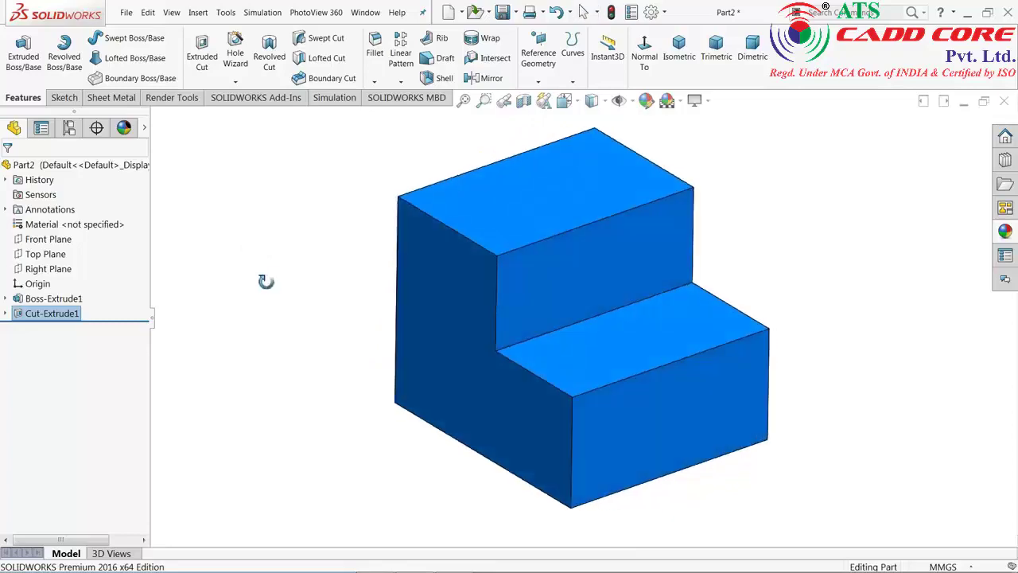
key(Escape)
Step: Zoom into the Corner block drawing to check the slot and corner cut, then return to the model
click(968, 15)
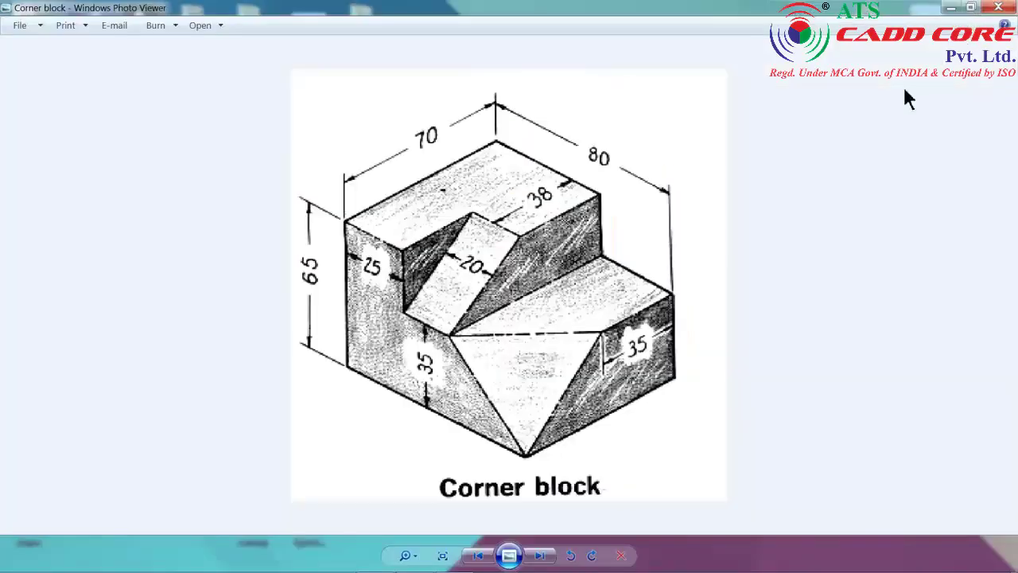
scroll(501, 283, up, 1)
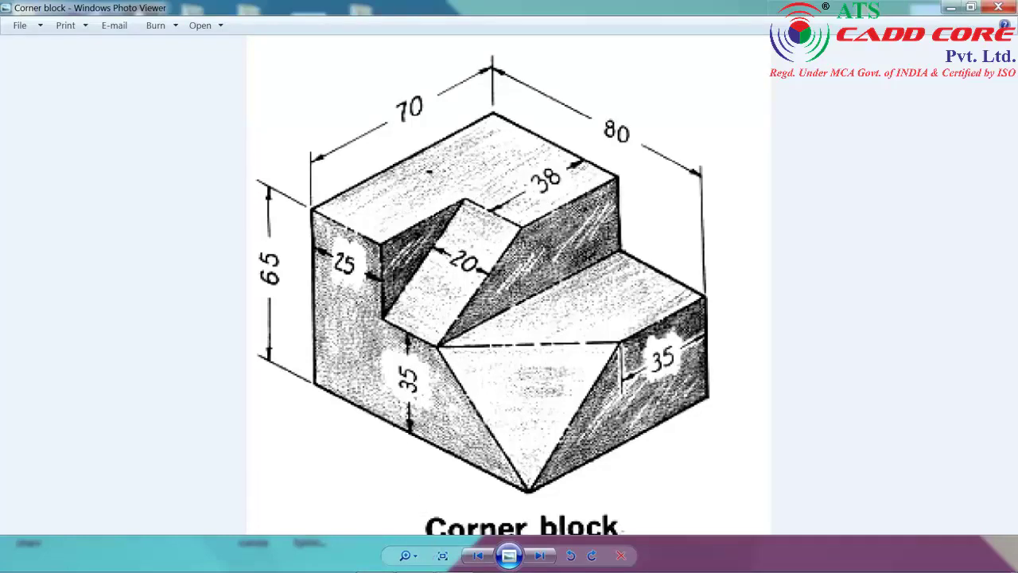
click(416, 556)
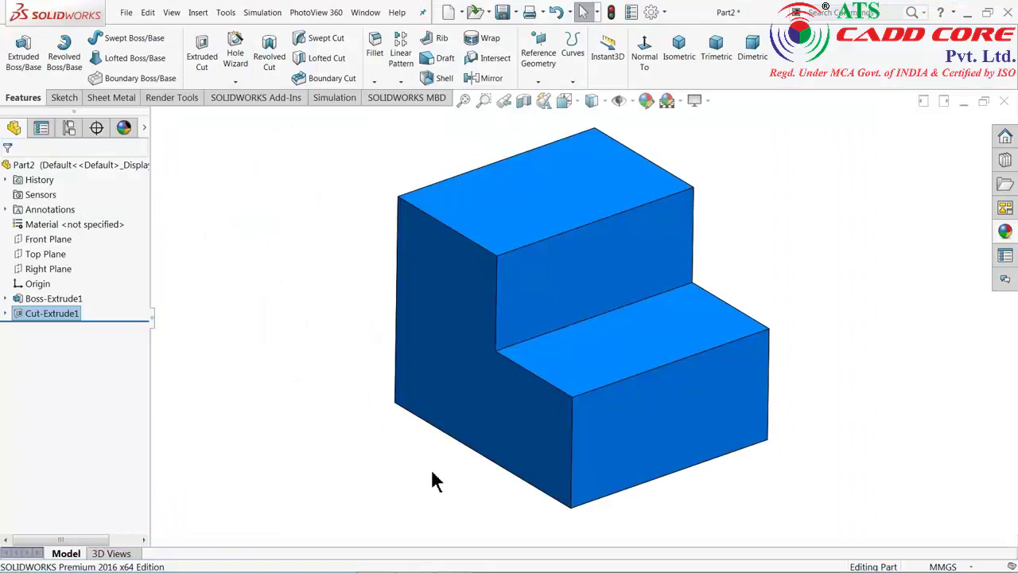
Step: Start a new sketch on the vertical step face, viewed normal to it
click(545, 291)
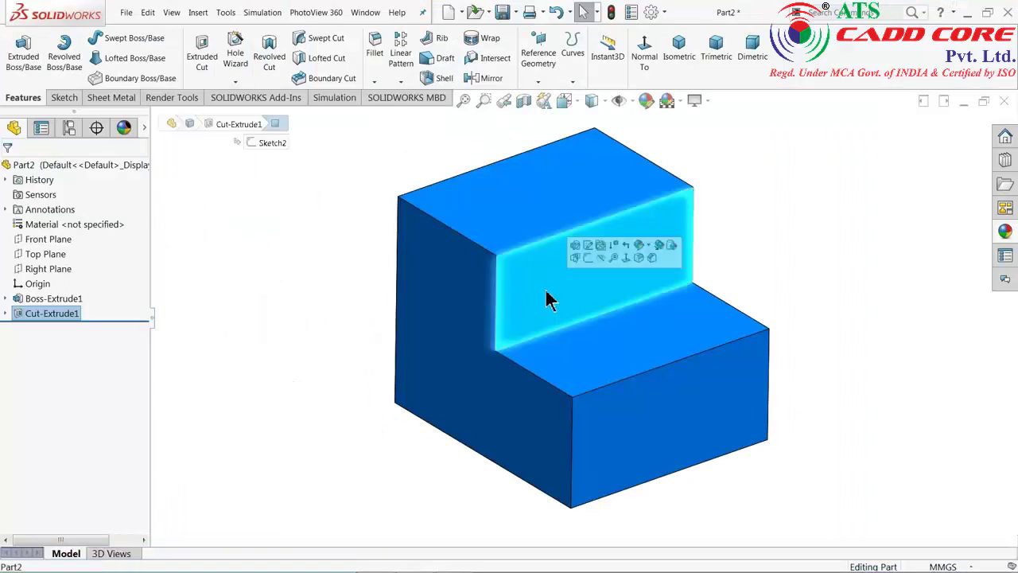
click(587, 257)
click(587, 49)
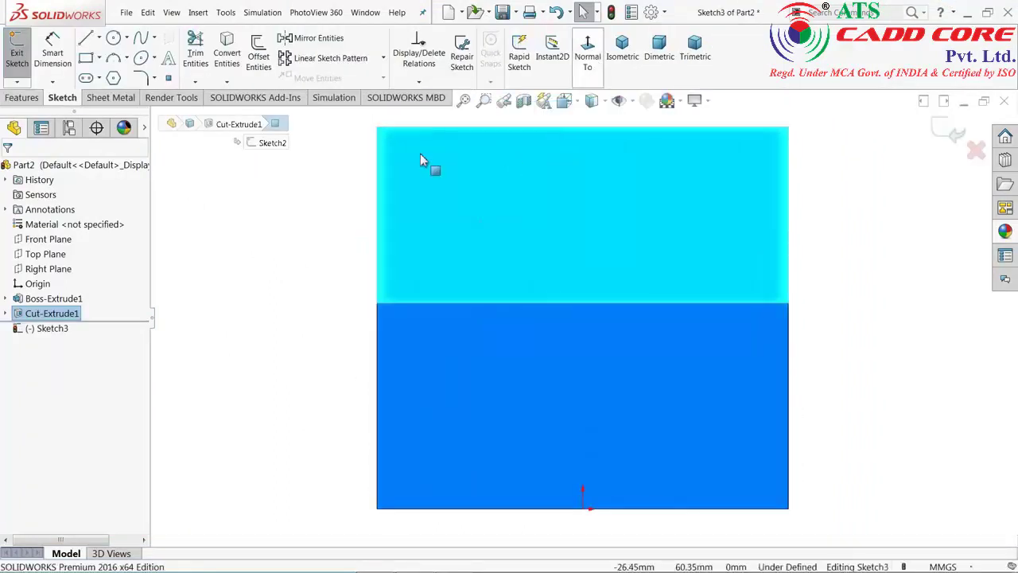
Step: Draw a triangle from a sloped line (lower-left corner to top edge), closed along the top and left edges
click(87, 39)
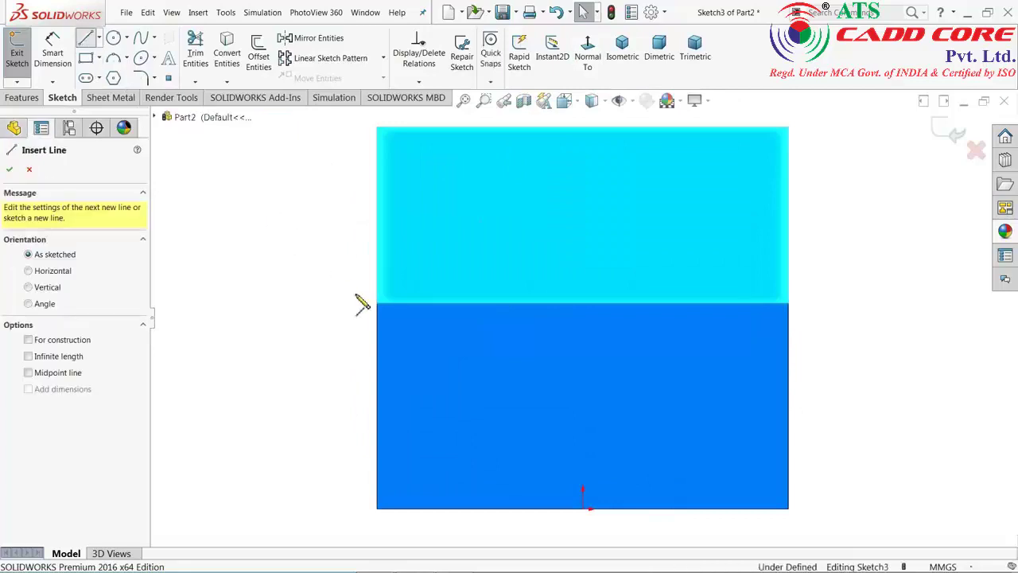
click(378, 303)
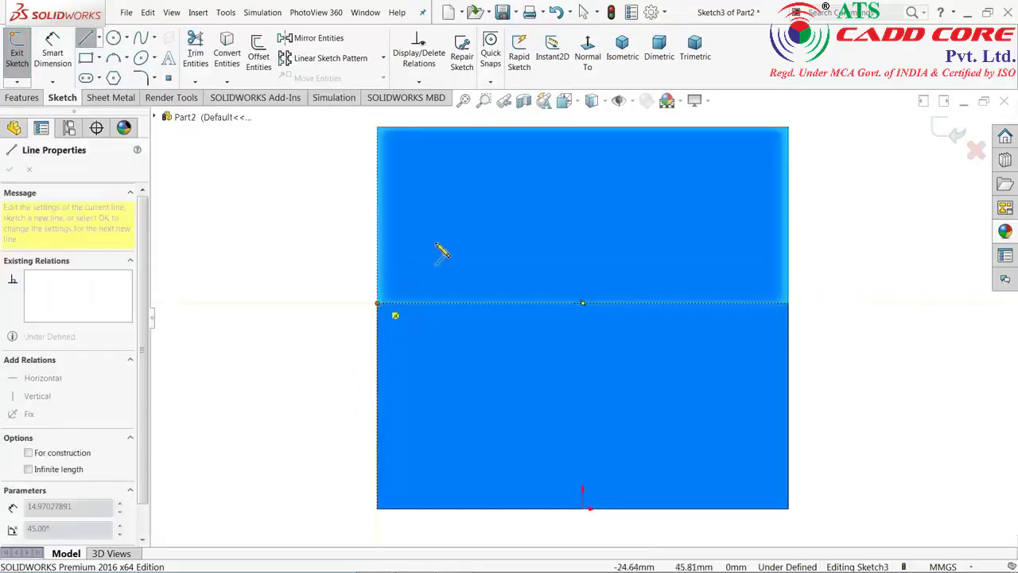
click(553, 128)
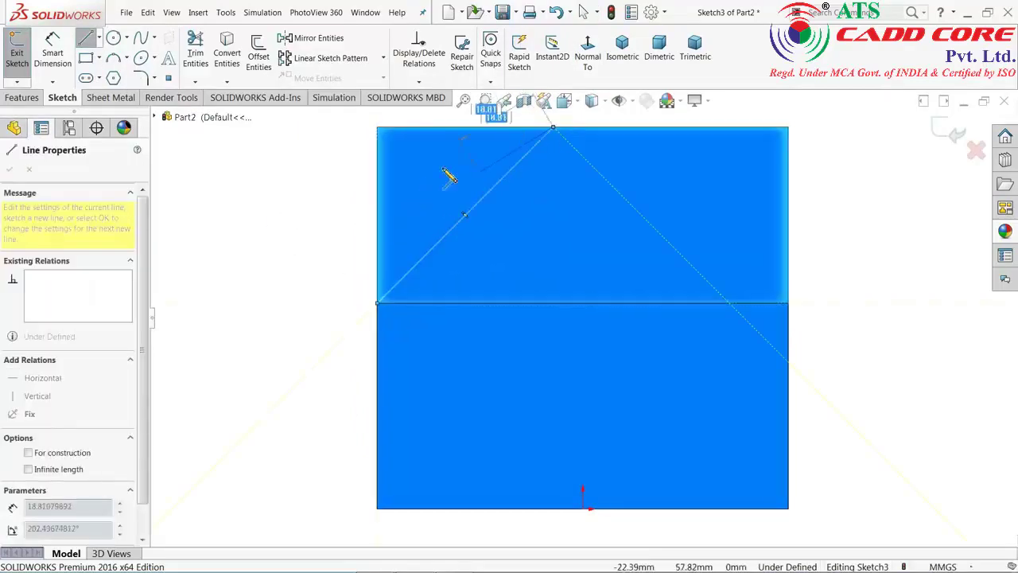
click(378, 128)
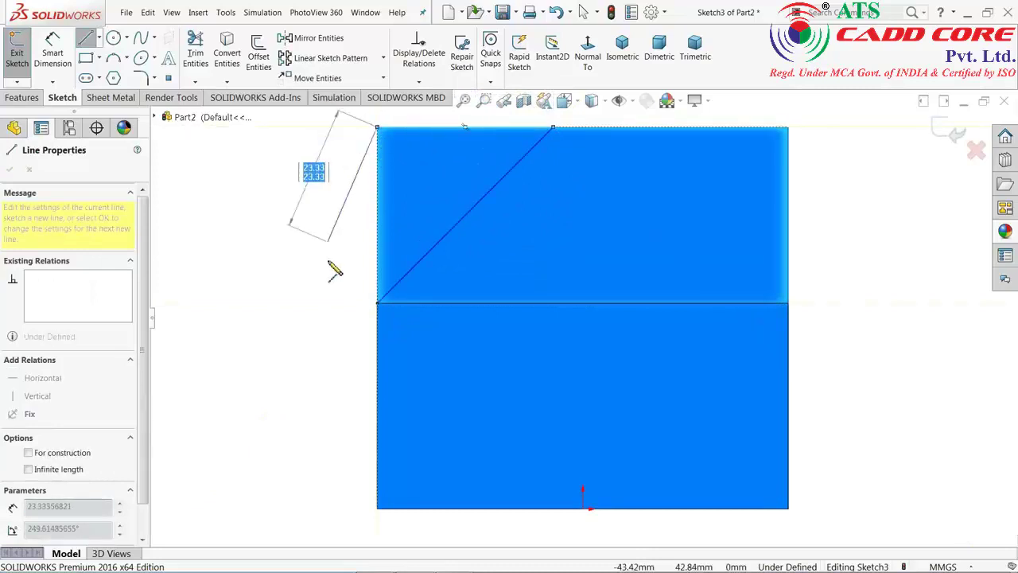
click(378, 303)
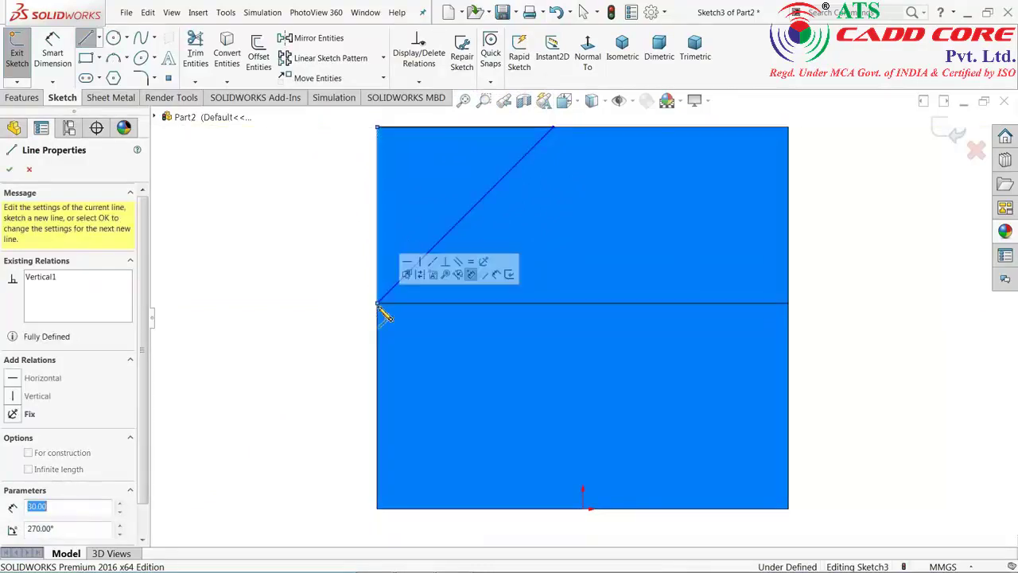
right_click(295, 223)
click(328, 228)
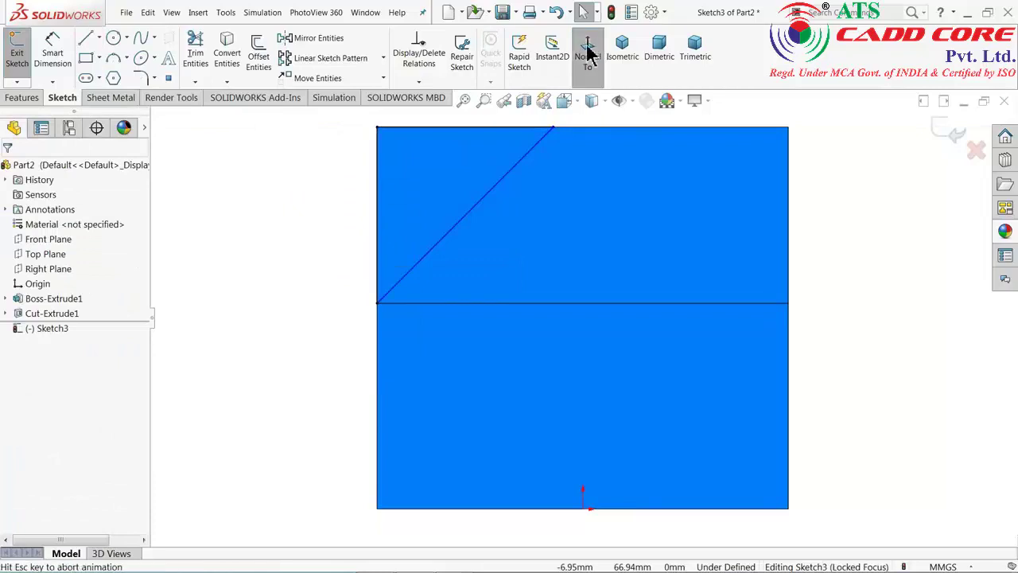
Step: Dimension the sloped line's top end 38 mm from the face's top-right corner
click(624, 61)
click(625, 60)
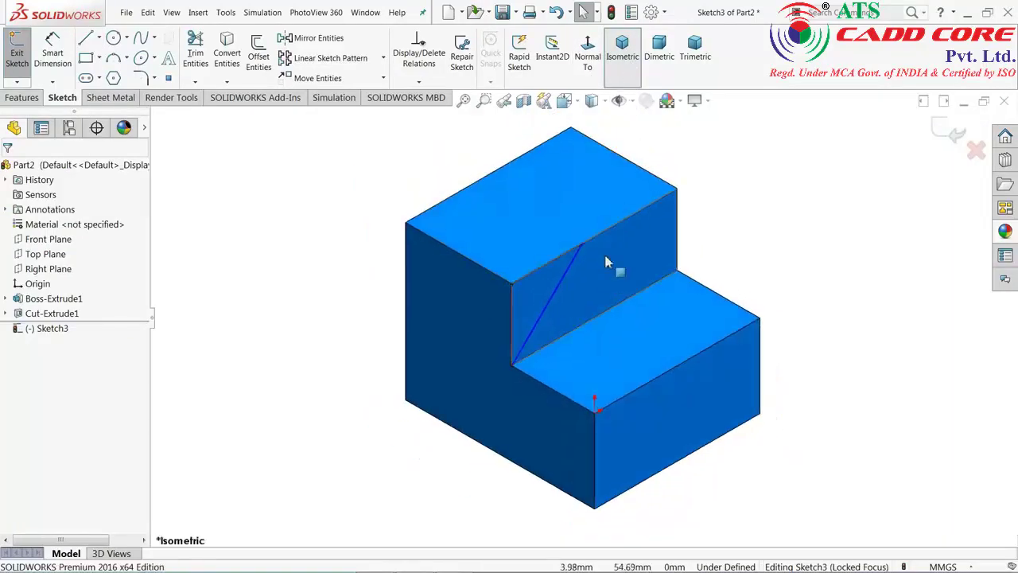
click(56, 70)
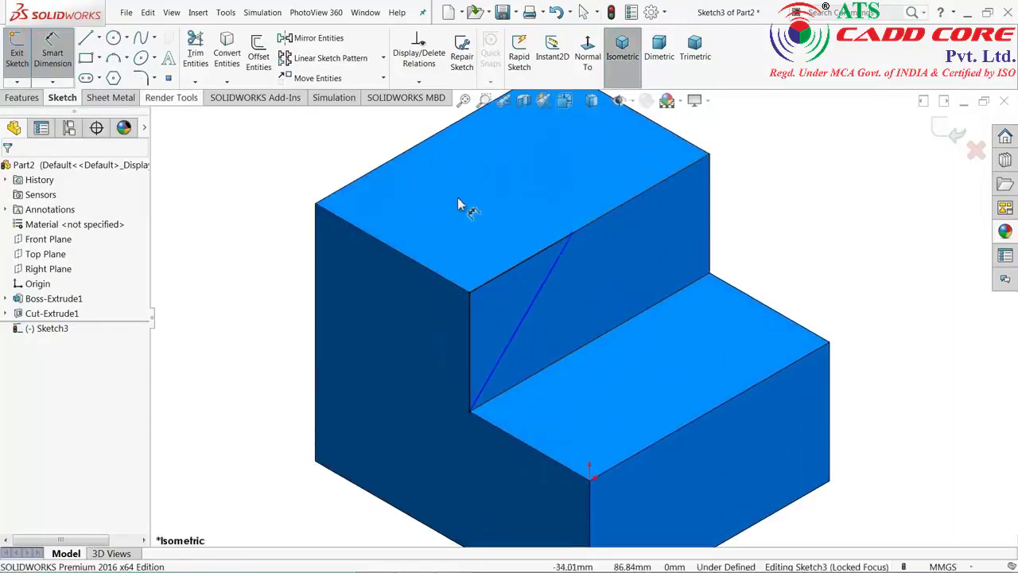
click(570, 234)
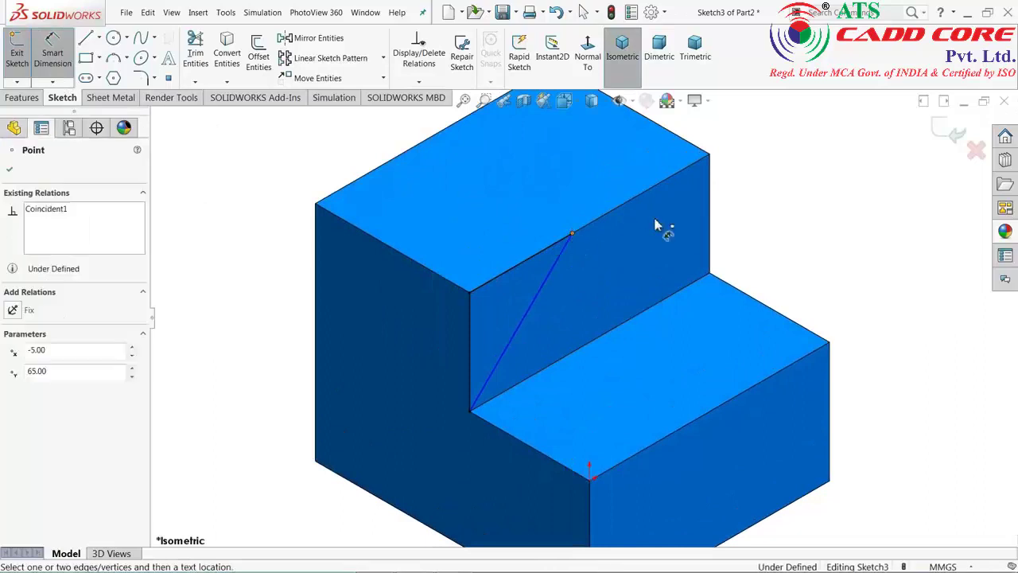
click(710, 156)
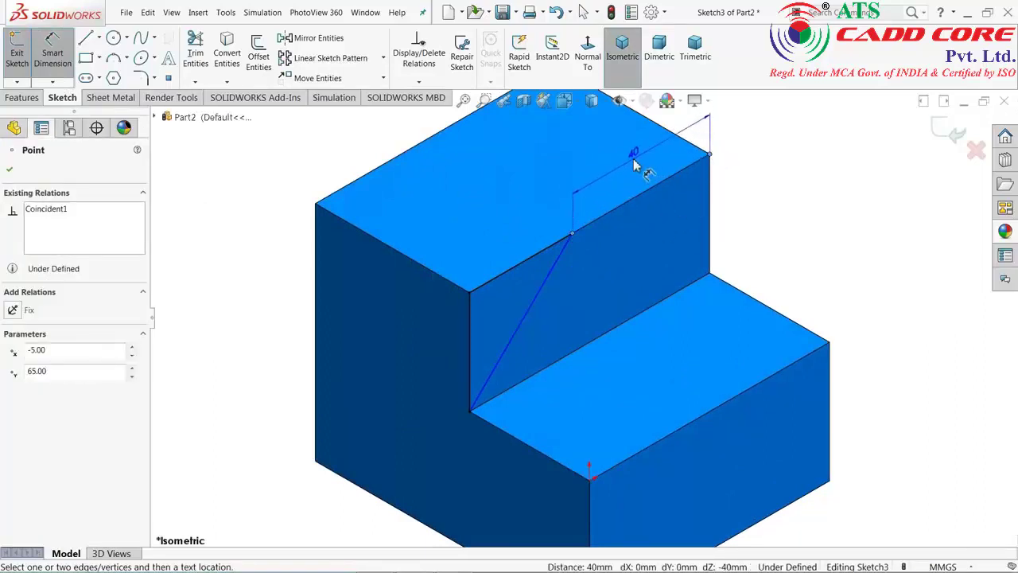
click(636, 162)
text(3)
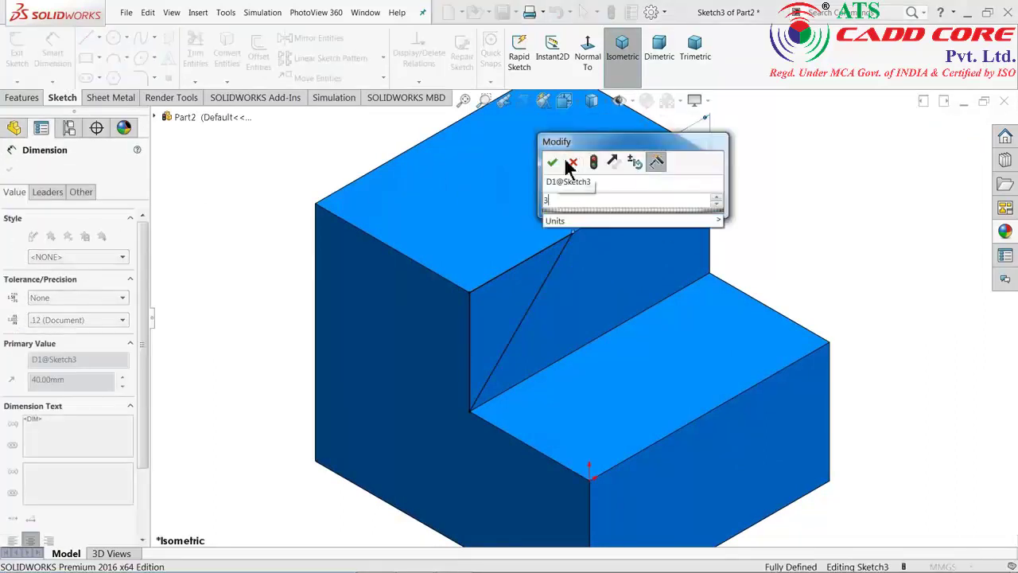
text(8)
key(Return)
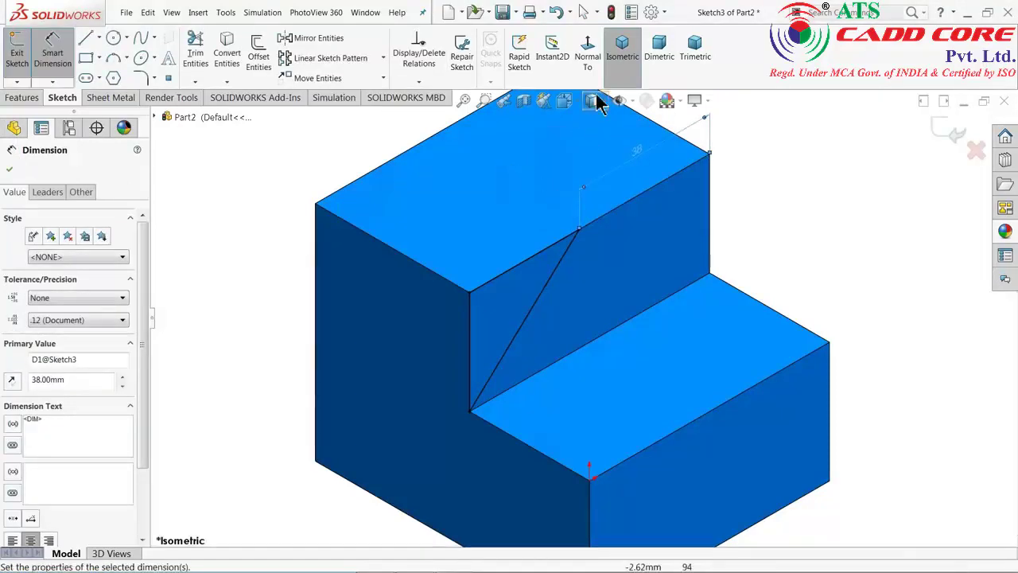
Step: Add 30 mm and 35 mm height dimensions as driven reference dimensions
click(589, 62)
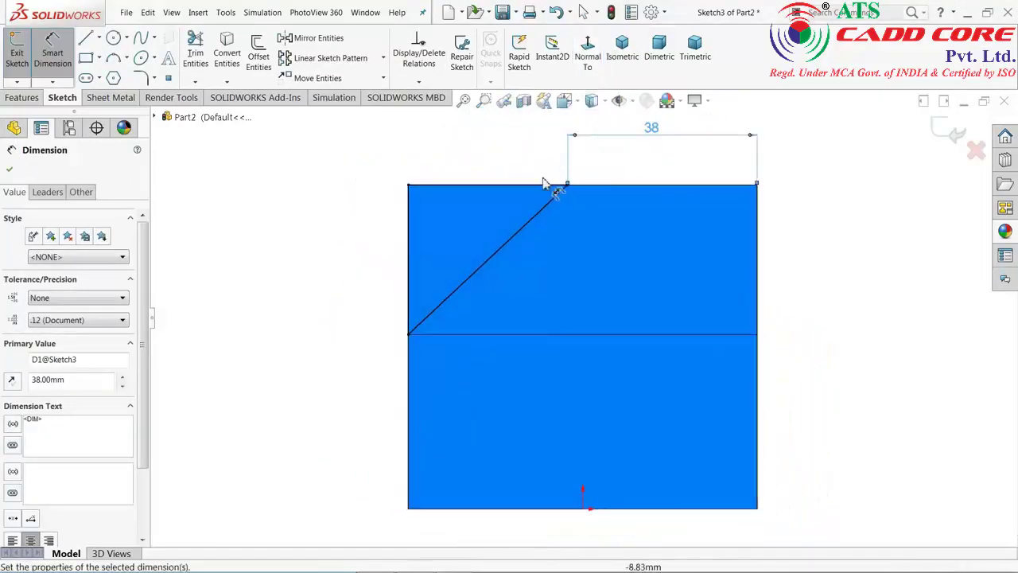
click(409, 275)
click(372, 273)
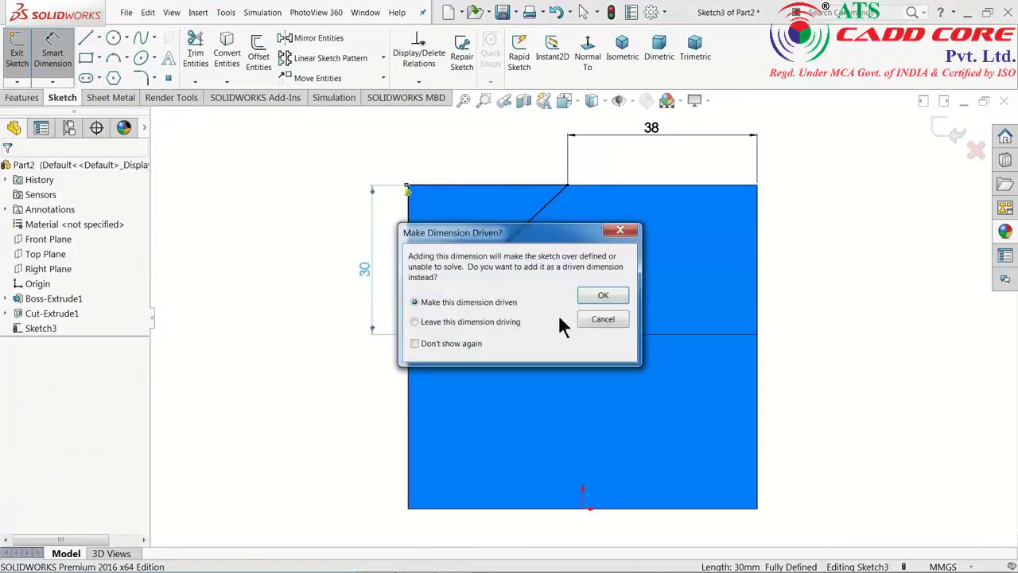
click(598, 299)
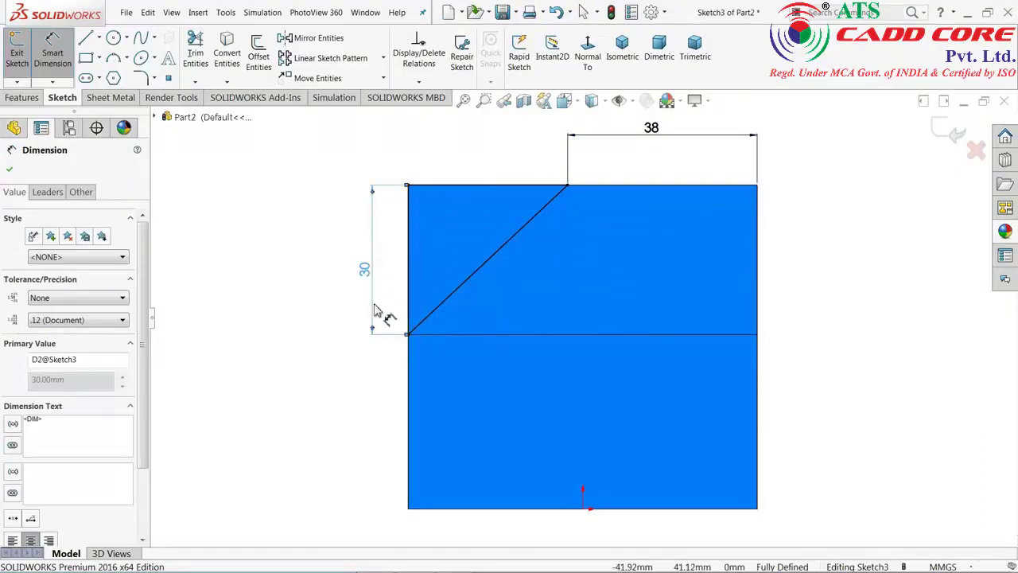
click(409, 337)
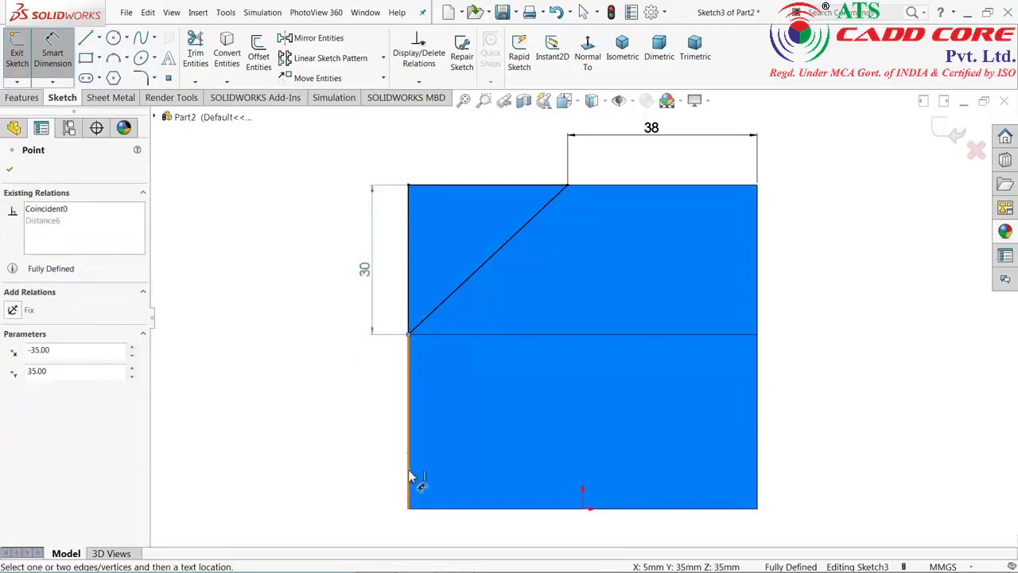
click(408, 508)
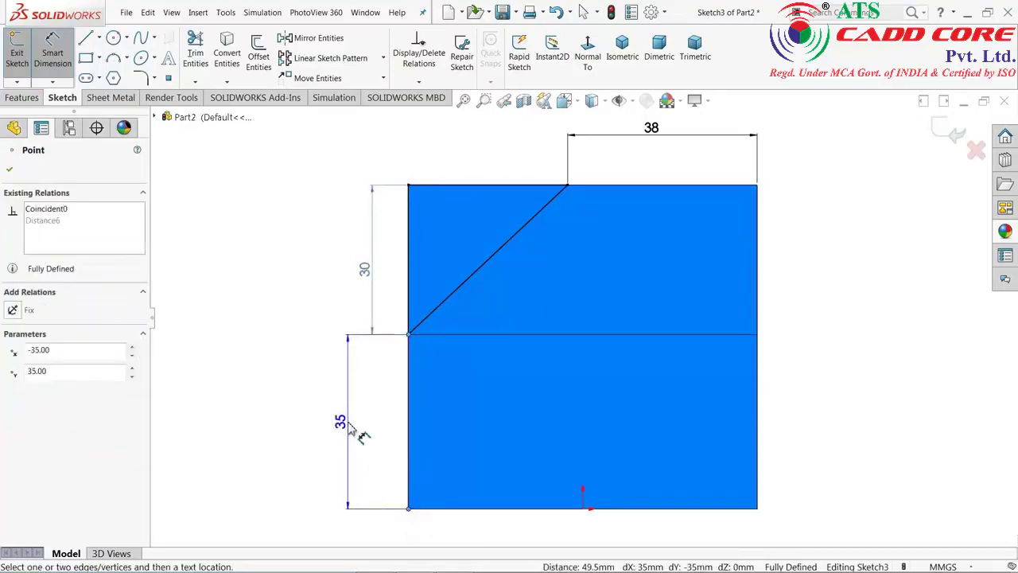
click(352, 430)
click(603, 295)
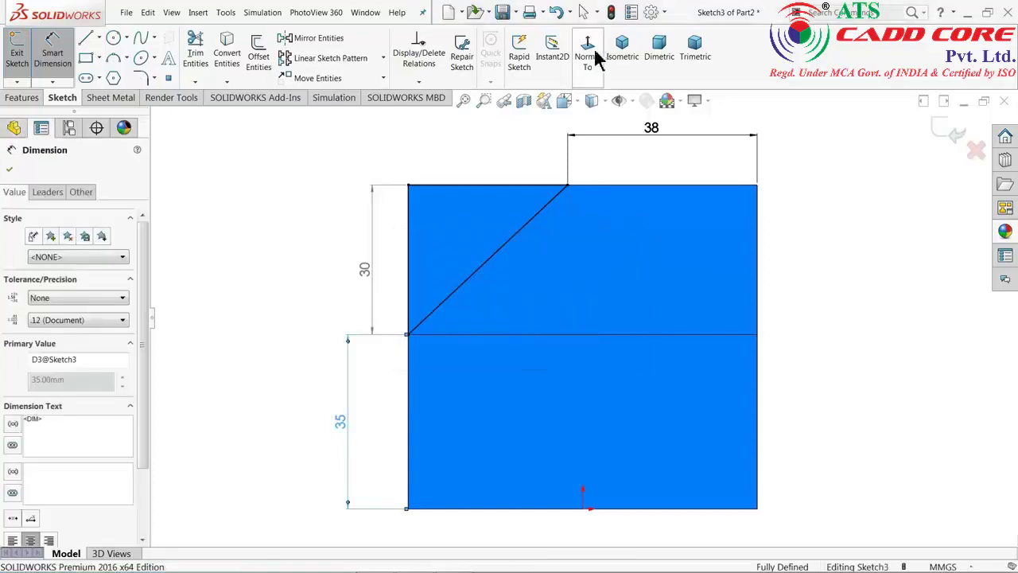
click(619, 51)
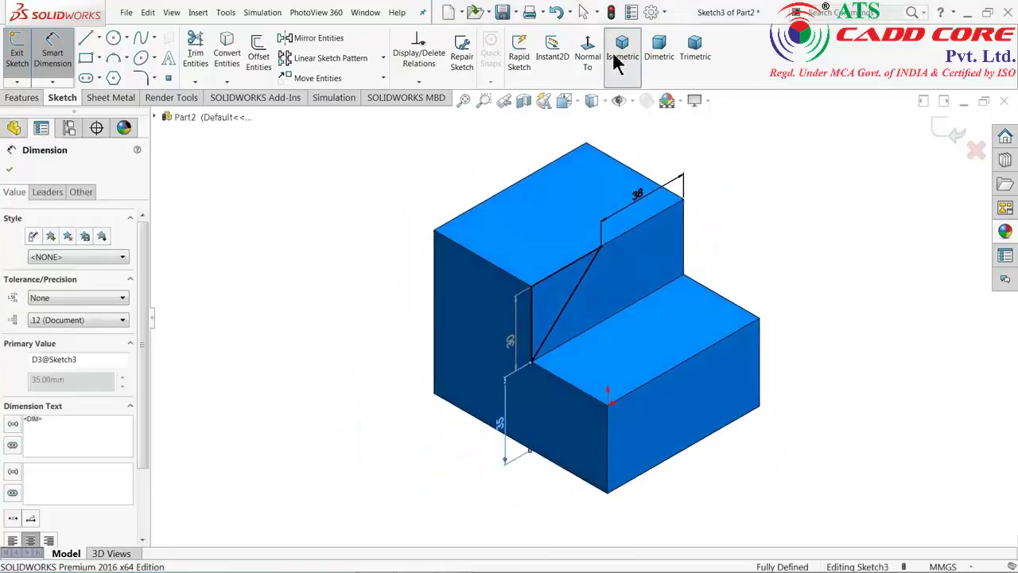
click(23, 97)
Step: Exit Sketch3 and extrude-cut its triangle Blind 20 mm into the upper step
click(946, 135)
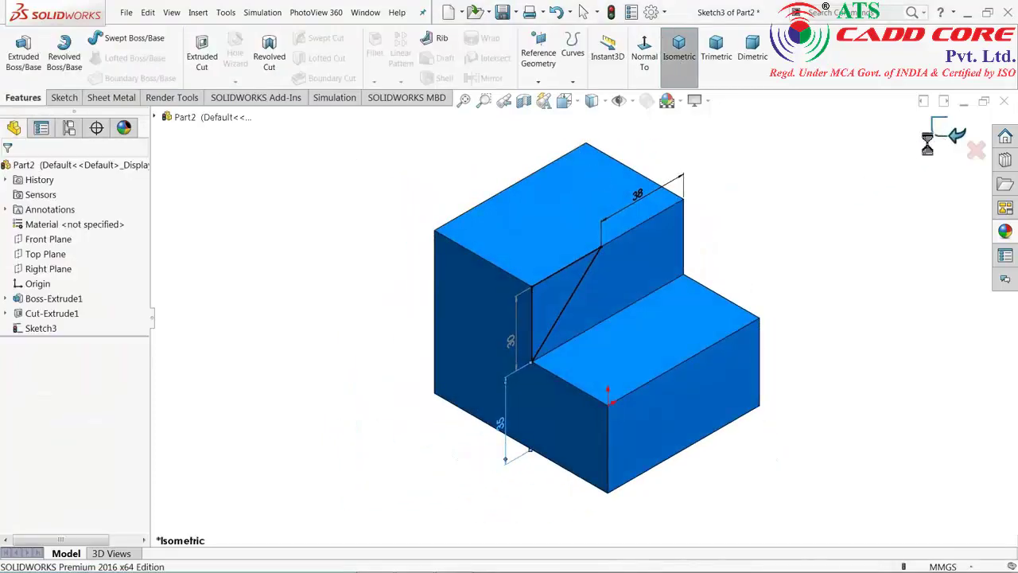
click(947, 135)
click(200, 68)
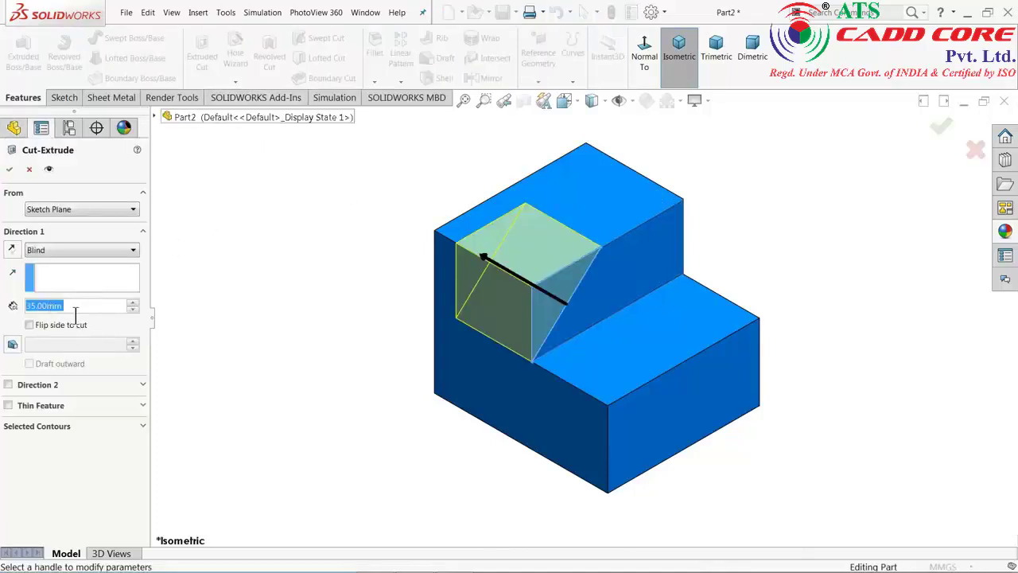
click(132, 310)
scroll(547, 294, down, 2)
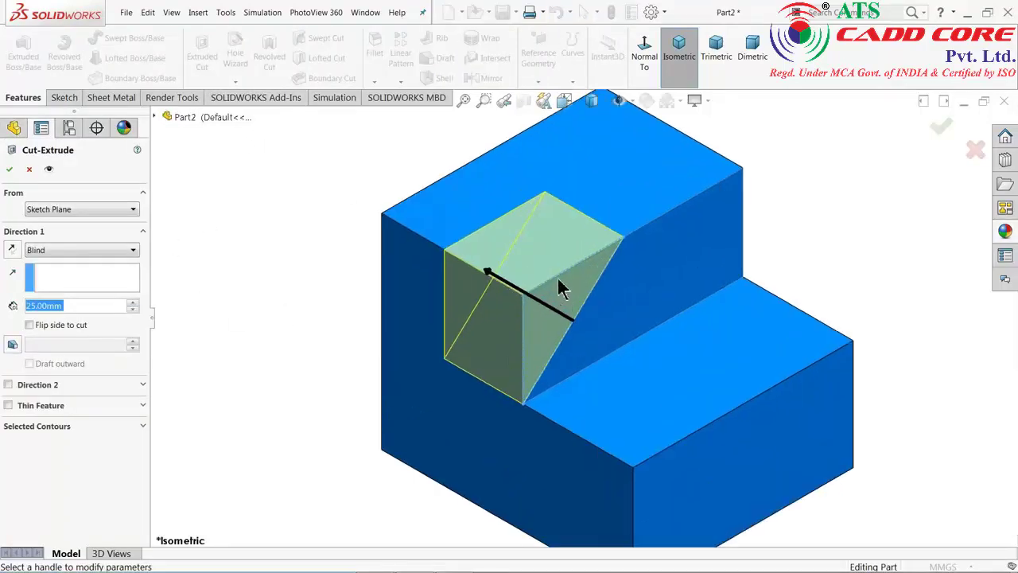
text(20)
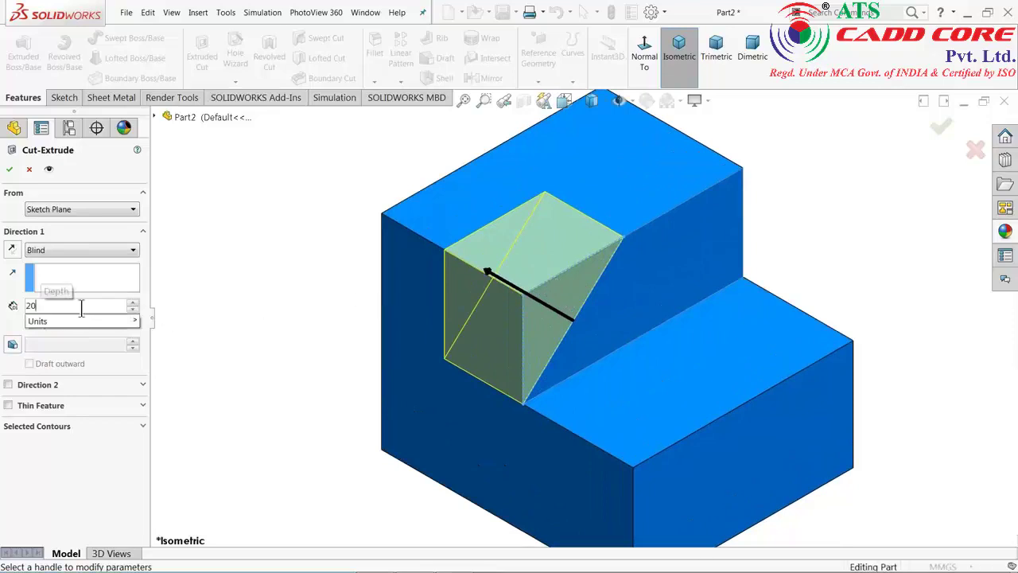
key(Return)
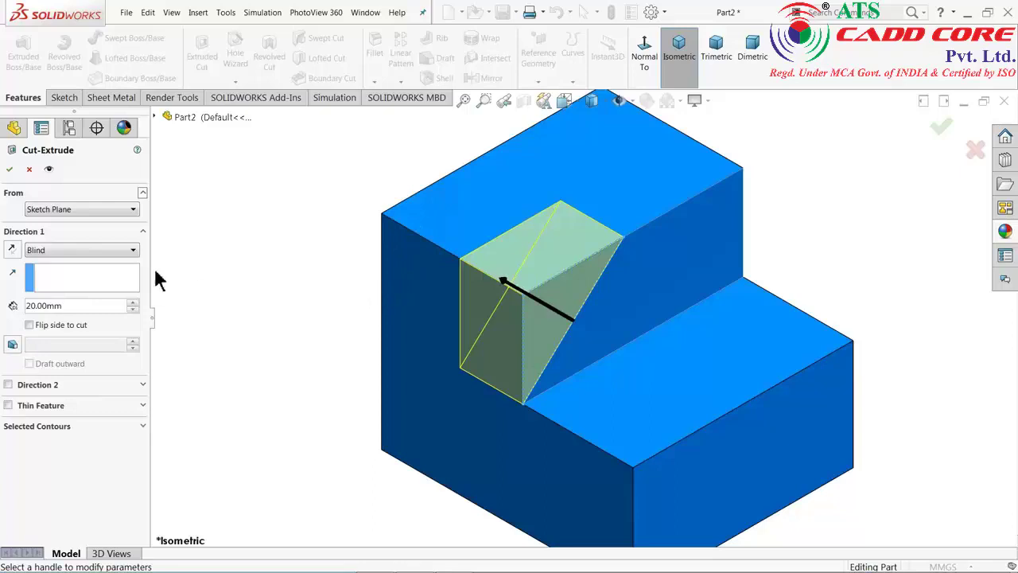
click(11, 170)
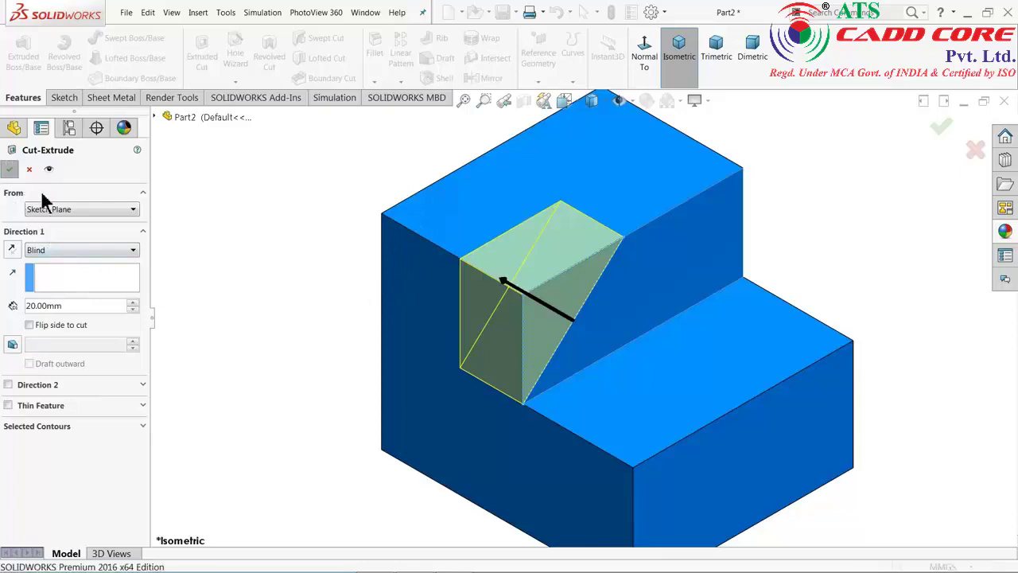
middle_drag(238, 265, 246, 262)
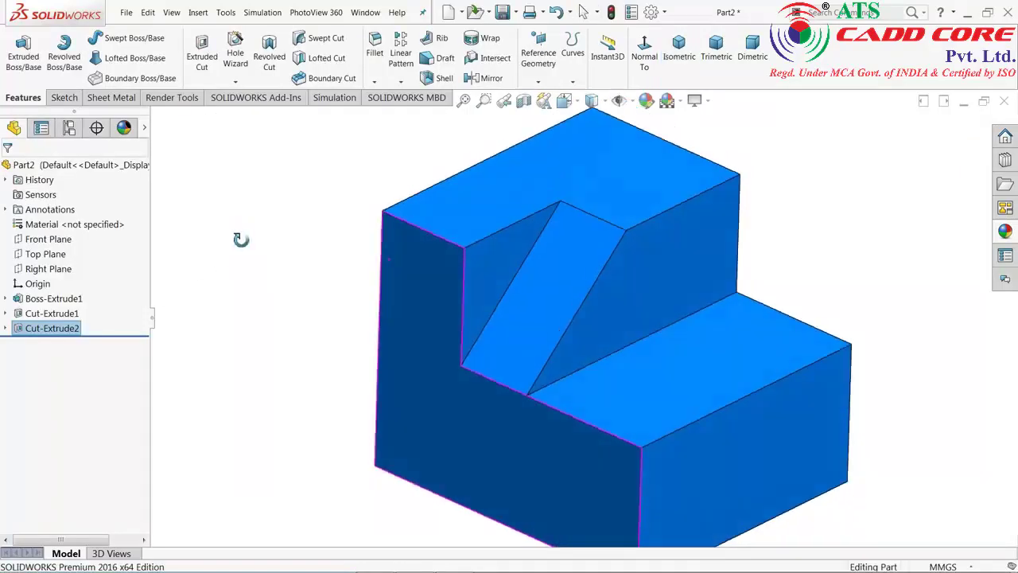
scroll(461, 368, up, 3)
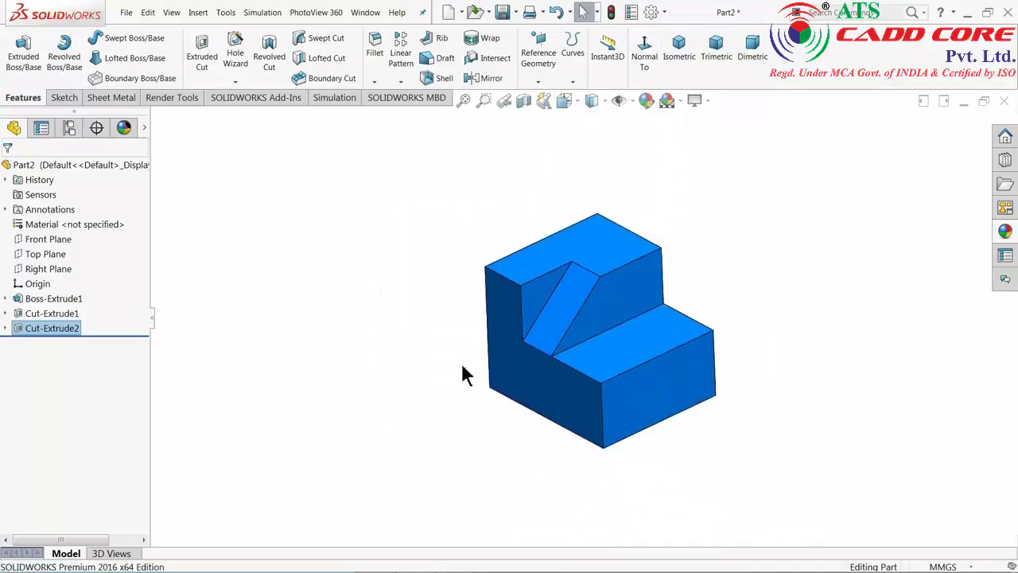
scroll(570, 386, down, 2)
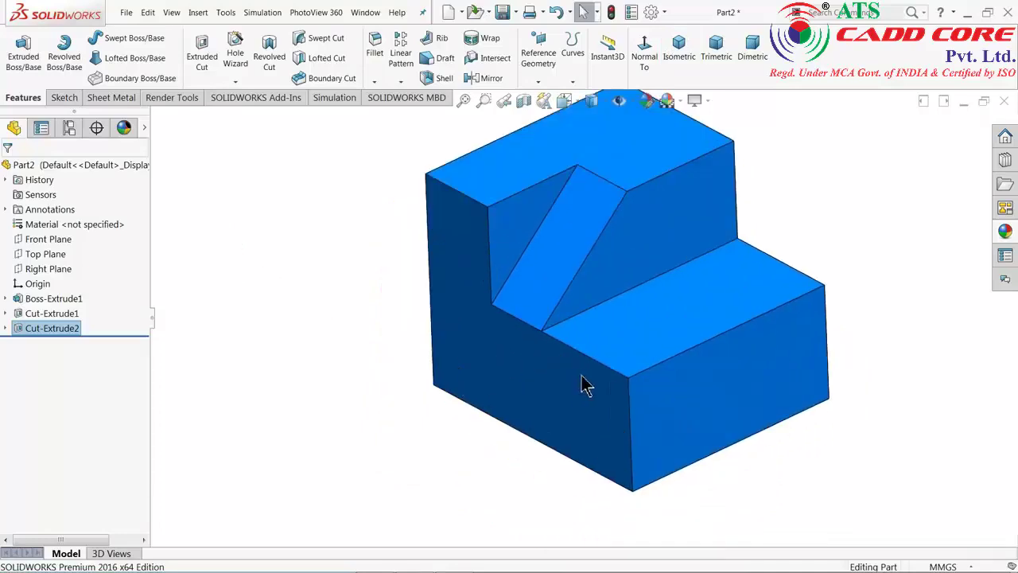
click(972, 11)
drag(491, 388, 501, 304)
middle_drag(534, 307, 645, 366)
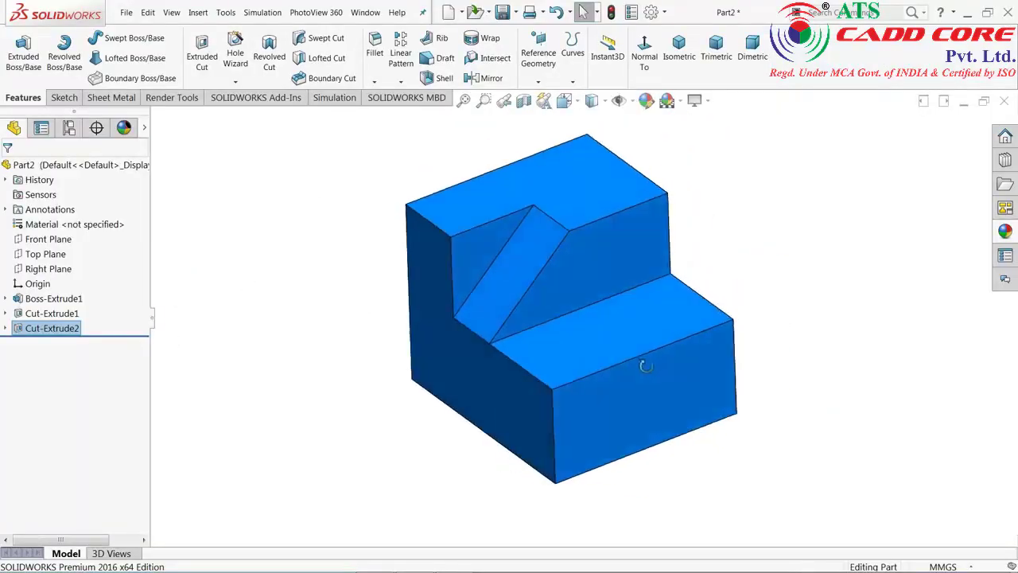
scroll(589, 391, down, 2)
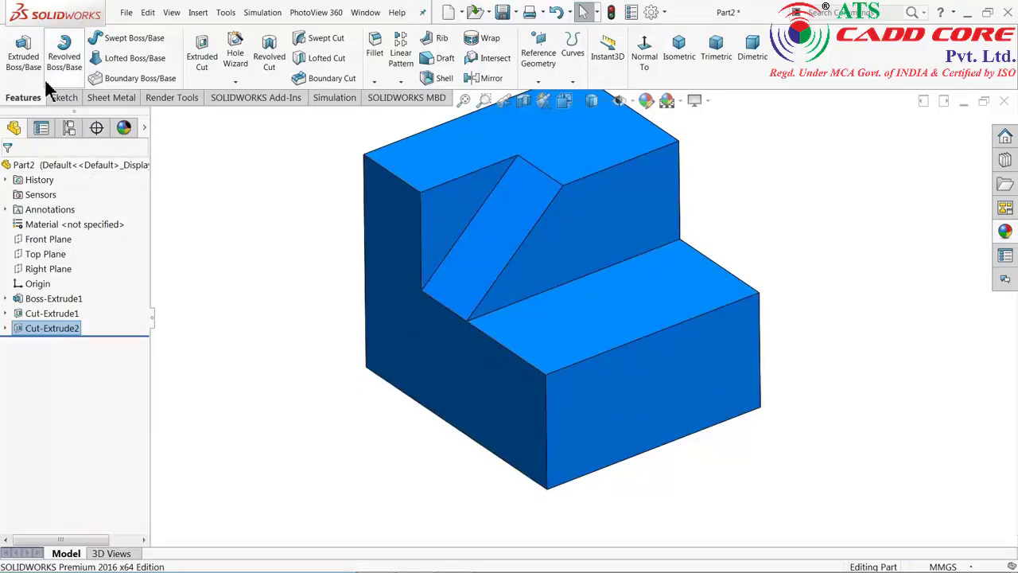
Step: Start a new 3D sketch using the Centerline tool
click(58, 98)
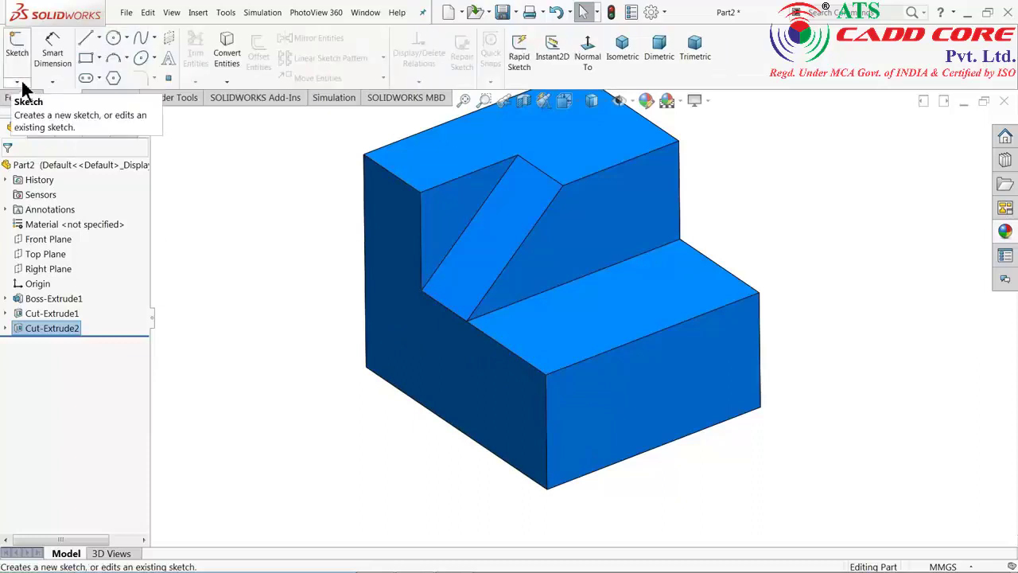
click(17, 82)
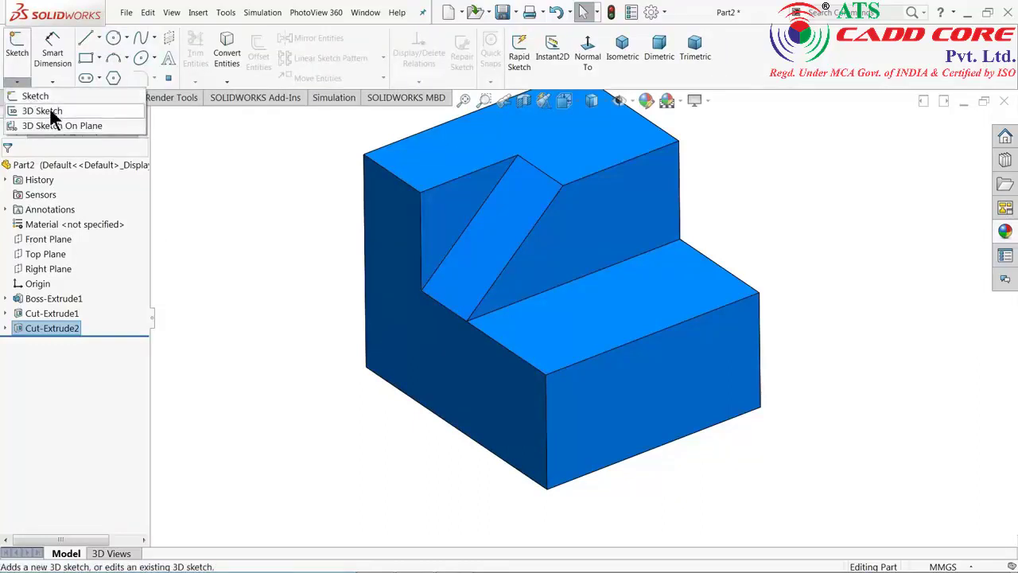
click(50, 111)
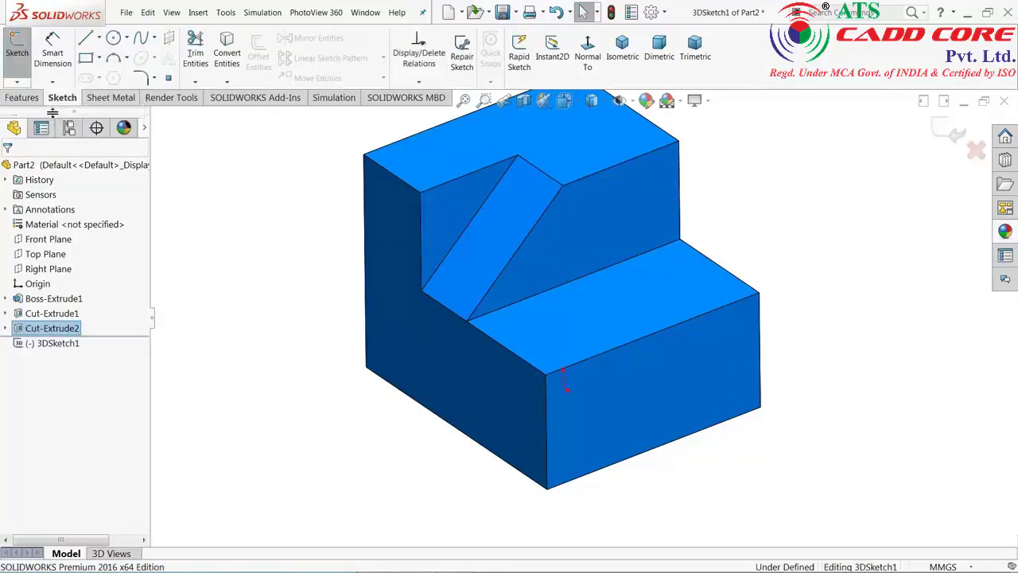
click(100, 39)
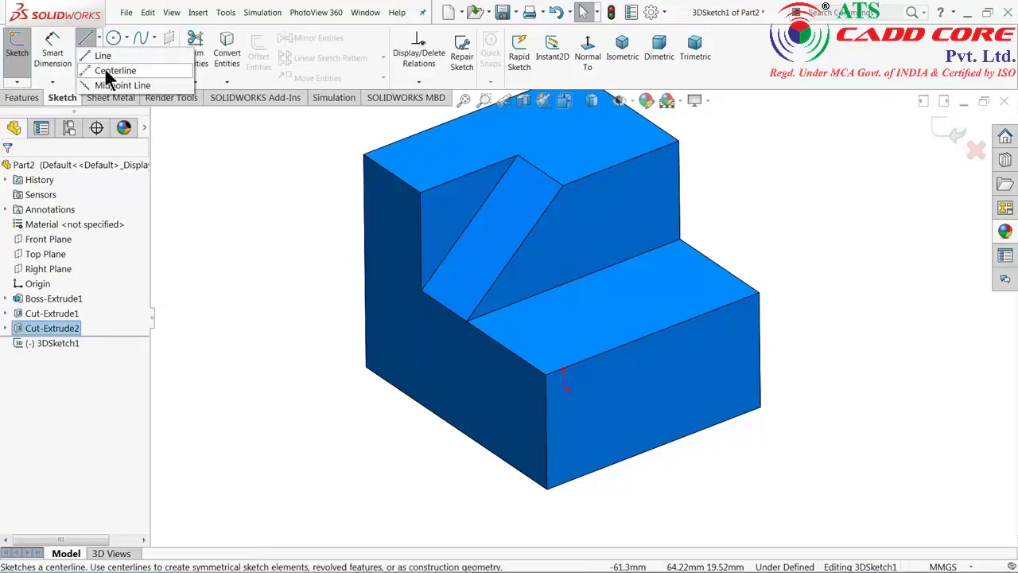
click(110, 71)
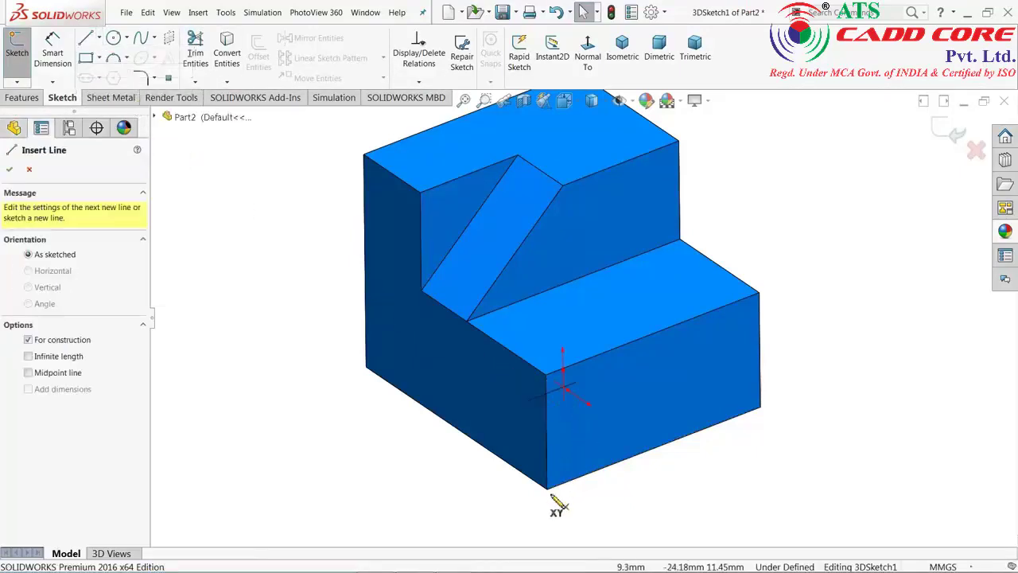
Step: Draw construction lines from the bottom front corner to the top edge, inner step corner, and back
scroll(557, 501, down, 3)
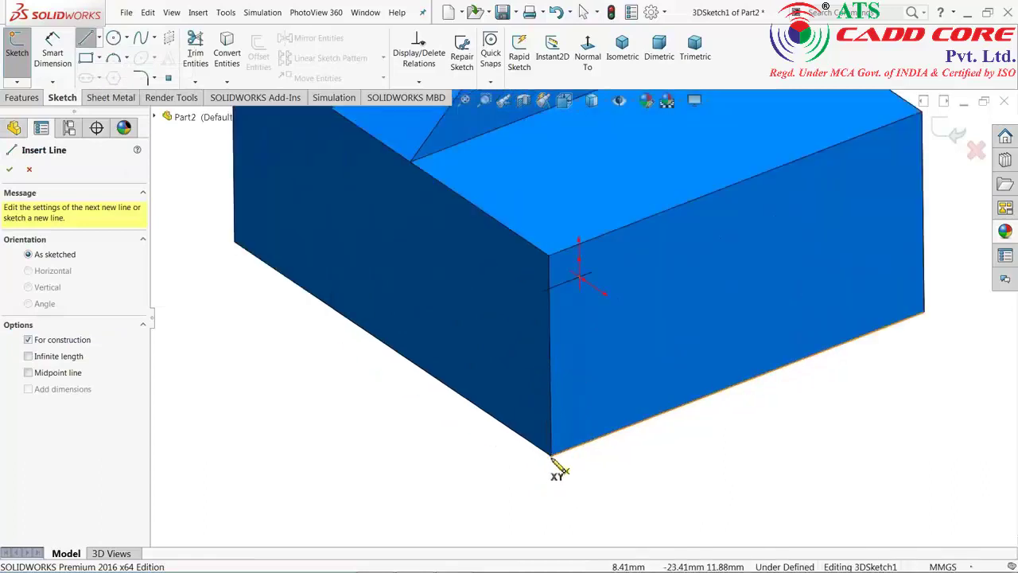
click(552, 459)
scroll(613, 405, up, 2)
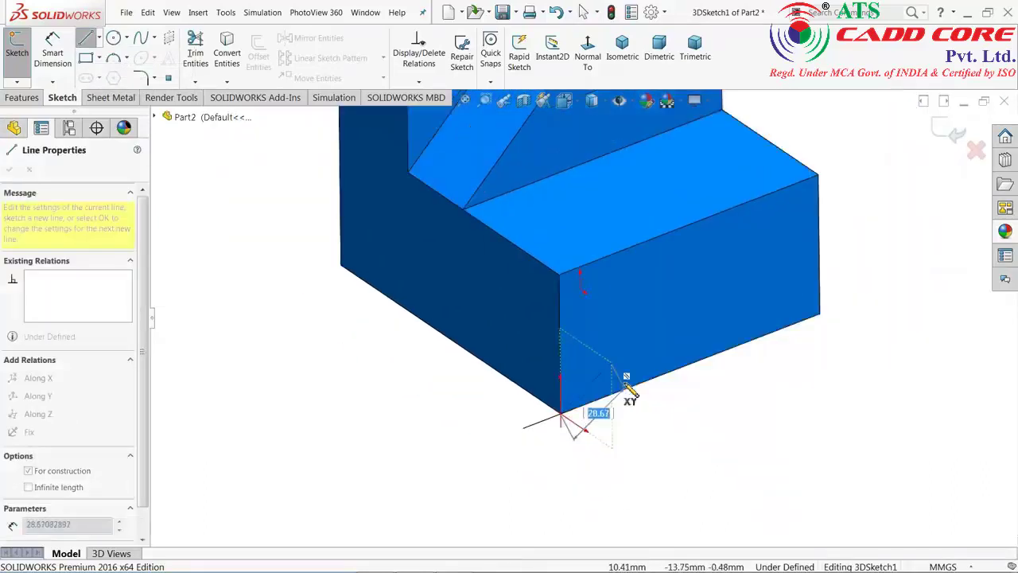
scroll(644, 366, up, 1)
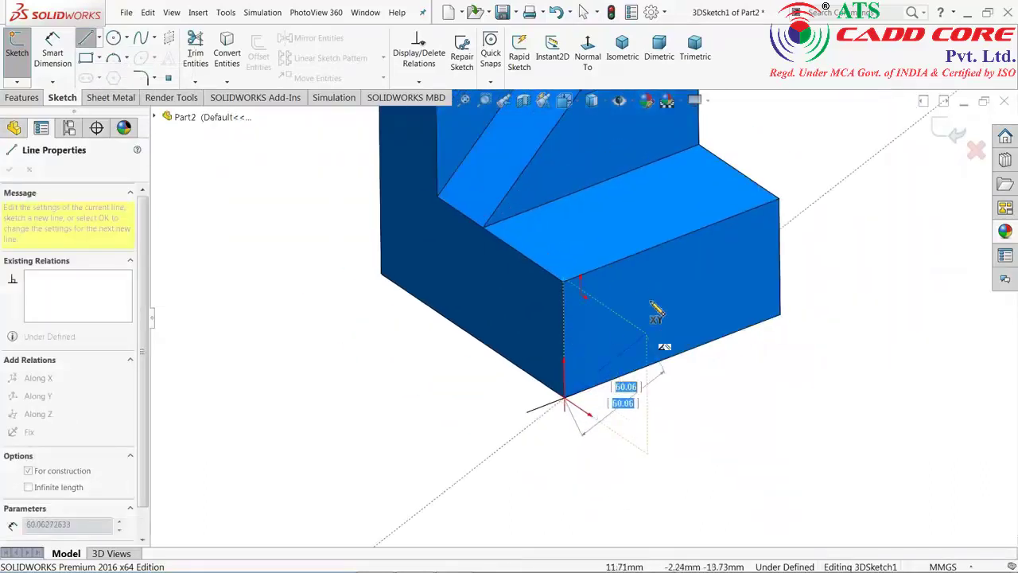
click(655, 247)
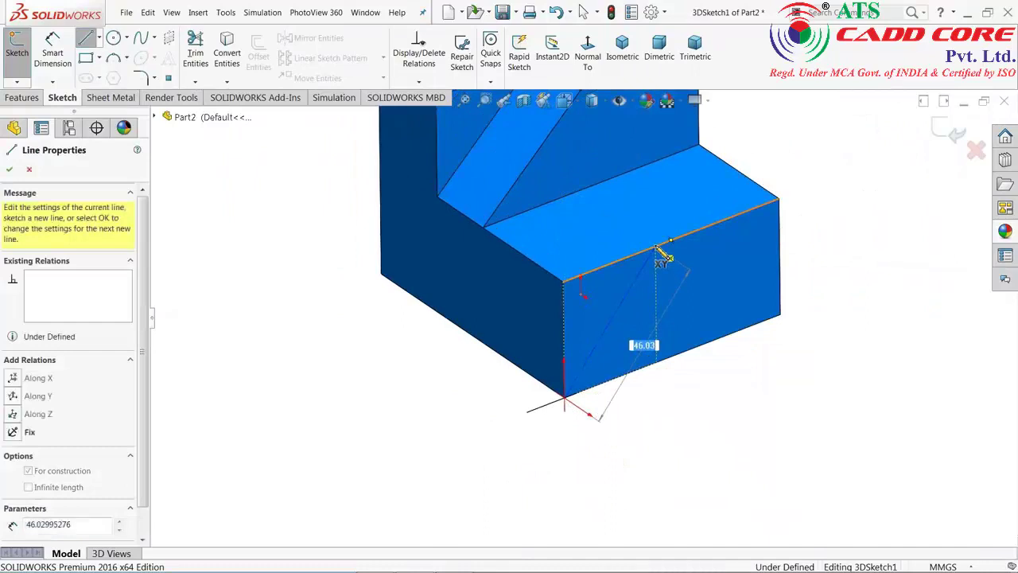
click(483, 229)
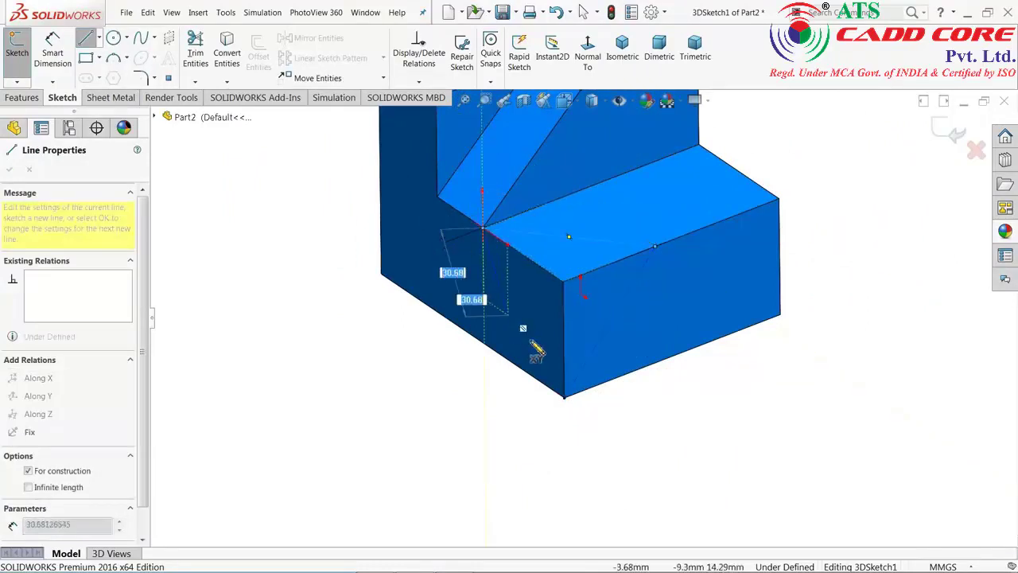
click(564, 396)
right_click(260, 302)
click(284, 311)
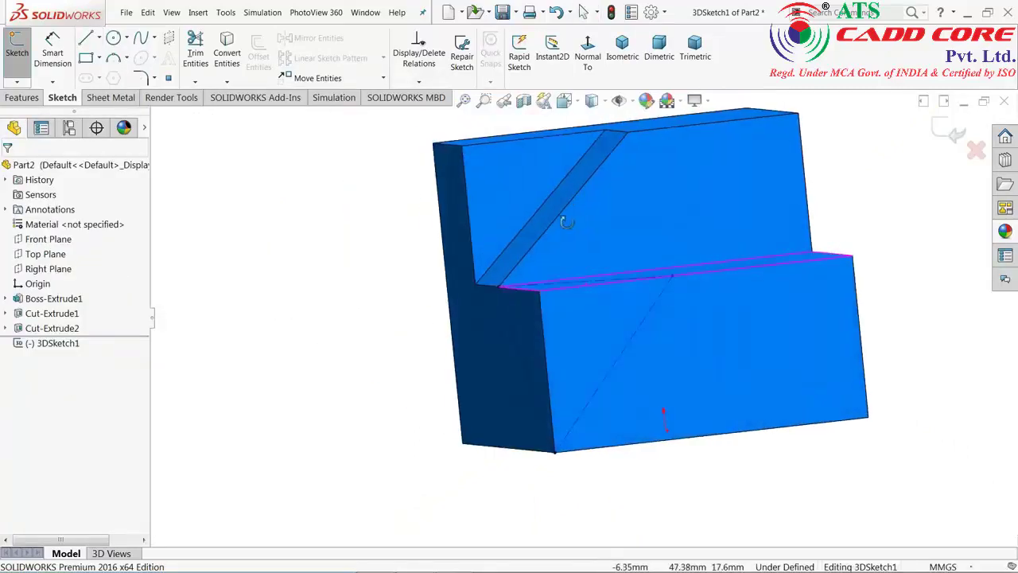
mouse_move(590, 255)
middle_down()
mouse_move(610, 290)
mouse_move(575, 302)
mouse_move(575, 292)
middle_up()
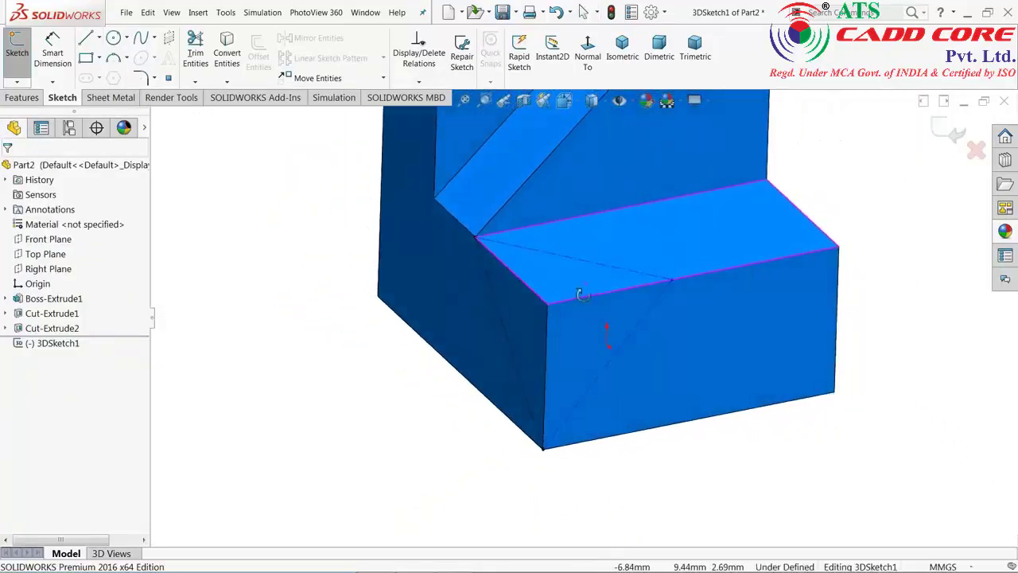
Step: Set the top-edge point 35 mm from the step's right corner and exit 3DSketch1
click(52, 49)
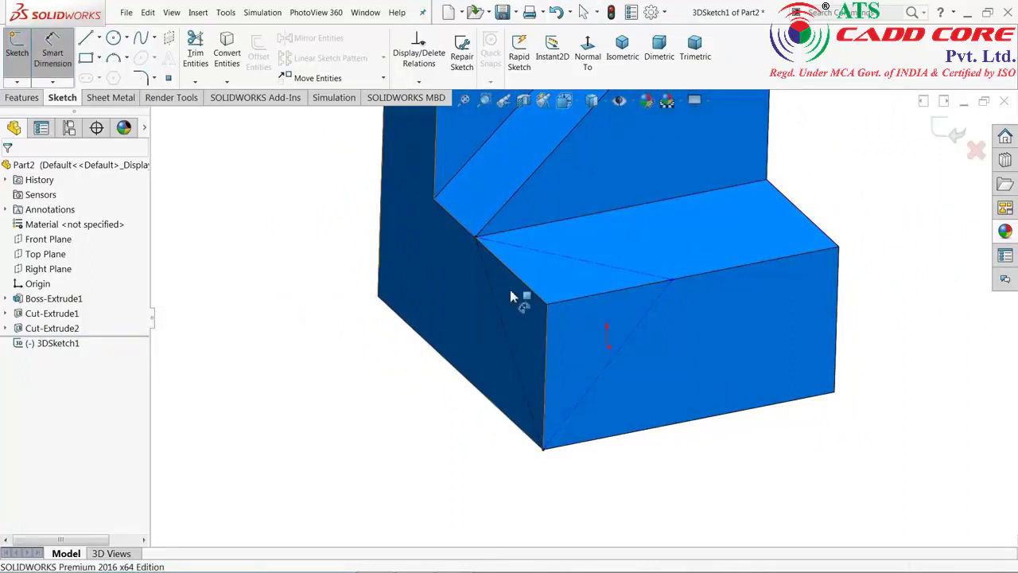
click(672, 282)
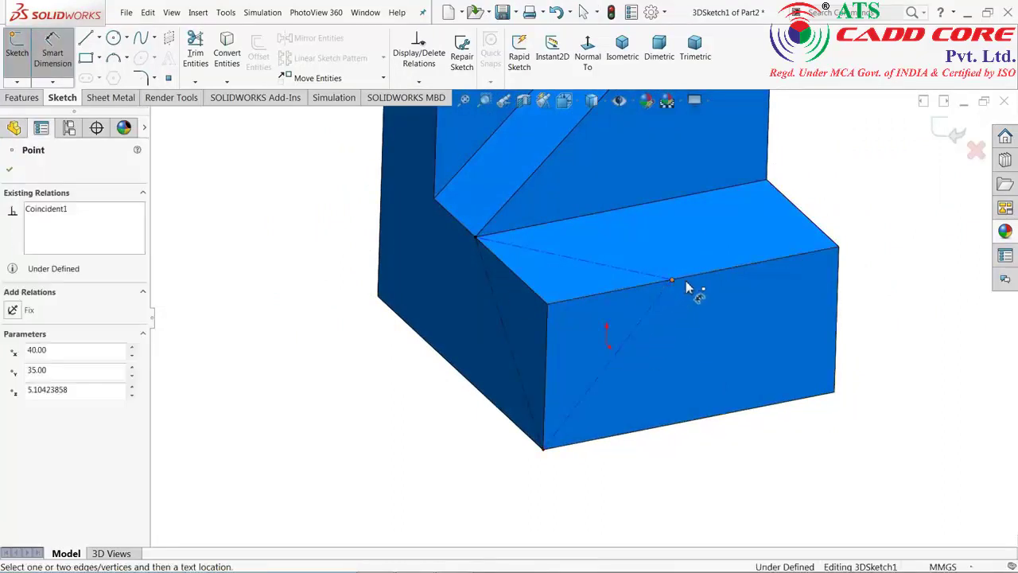
click(838, 245)
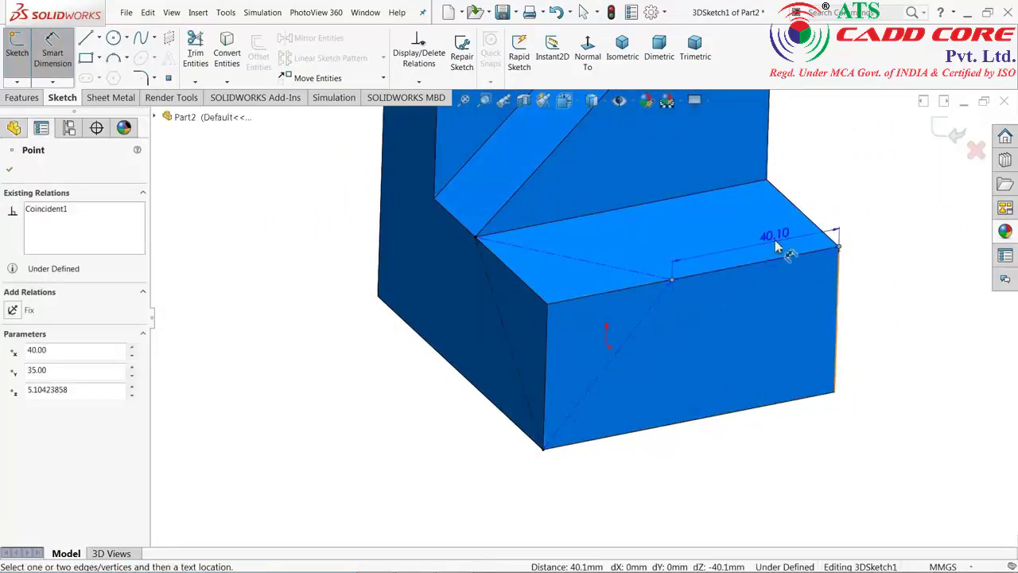
click(842, 199)
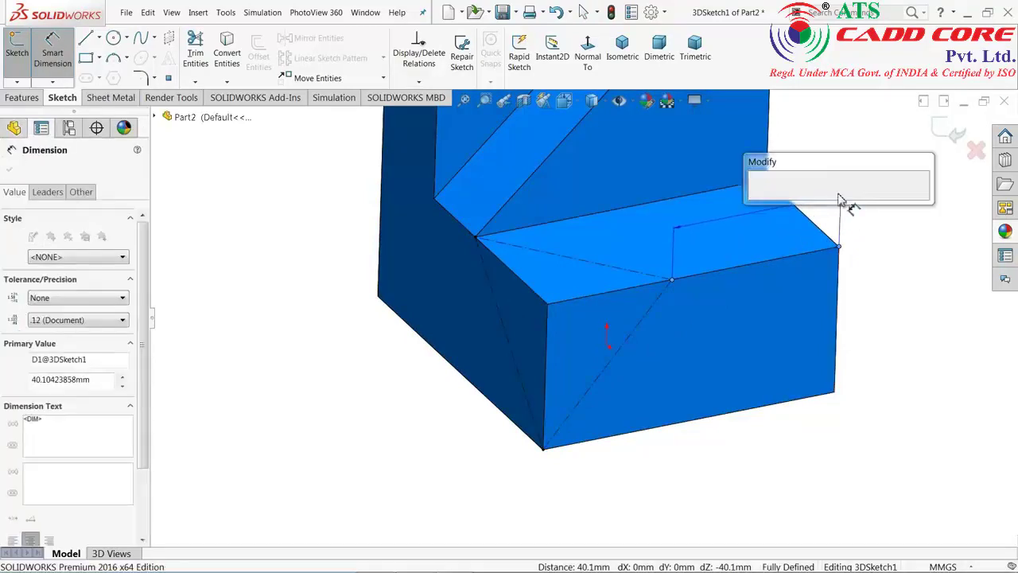
text(35)
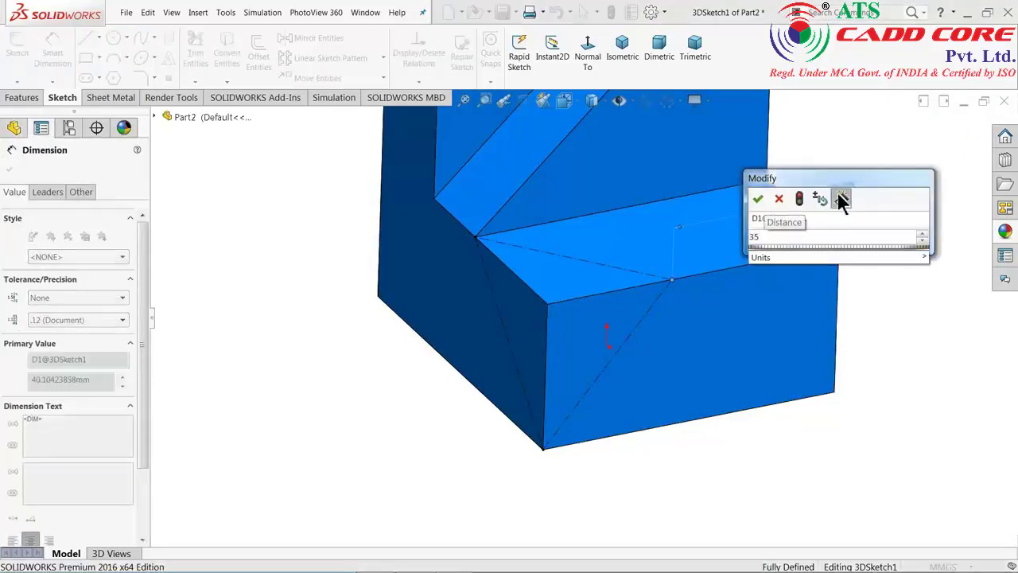
key(Return)
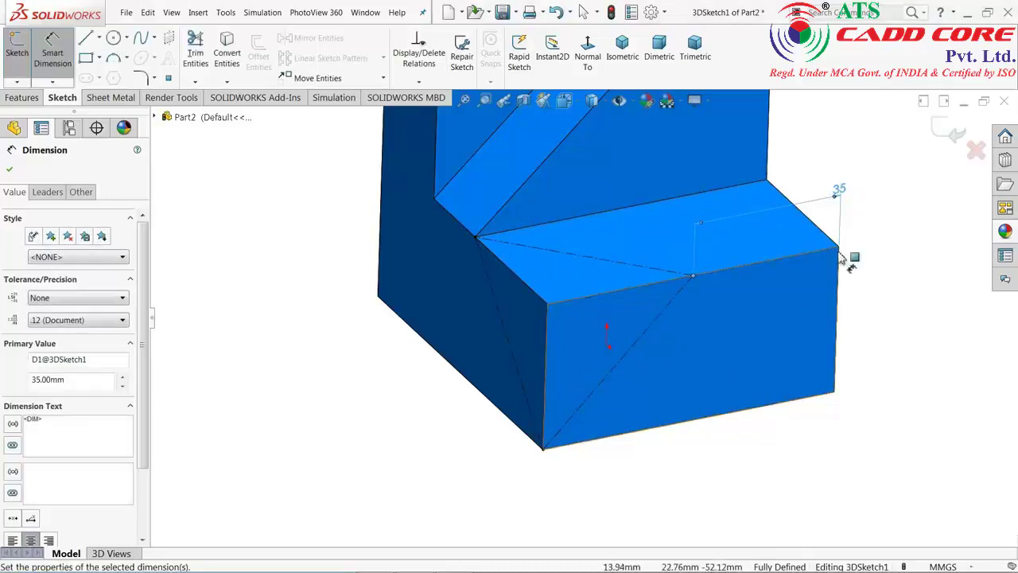
mouse_move(454, 330)
middle_down()
mouse_move(291, 289)
mouse_move(337, 289)
mouse_move(364, 324)
mouse_move(307, 324)
mouse_move(264, 362)
mouse_move(239, 364)
mouse_move(291, 364)
middle_up()
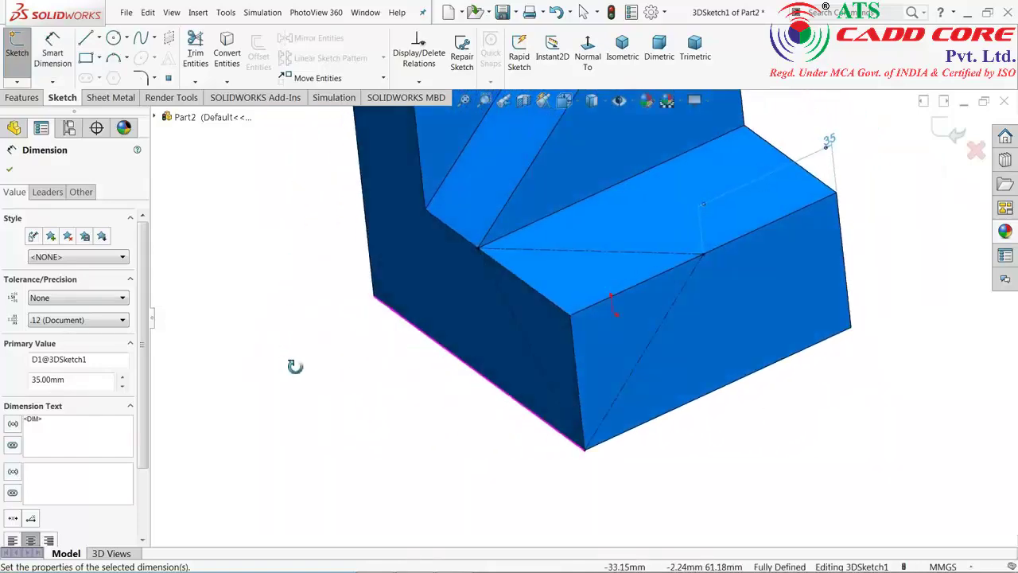
click(957, 142)
click(957, 141)
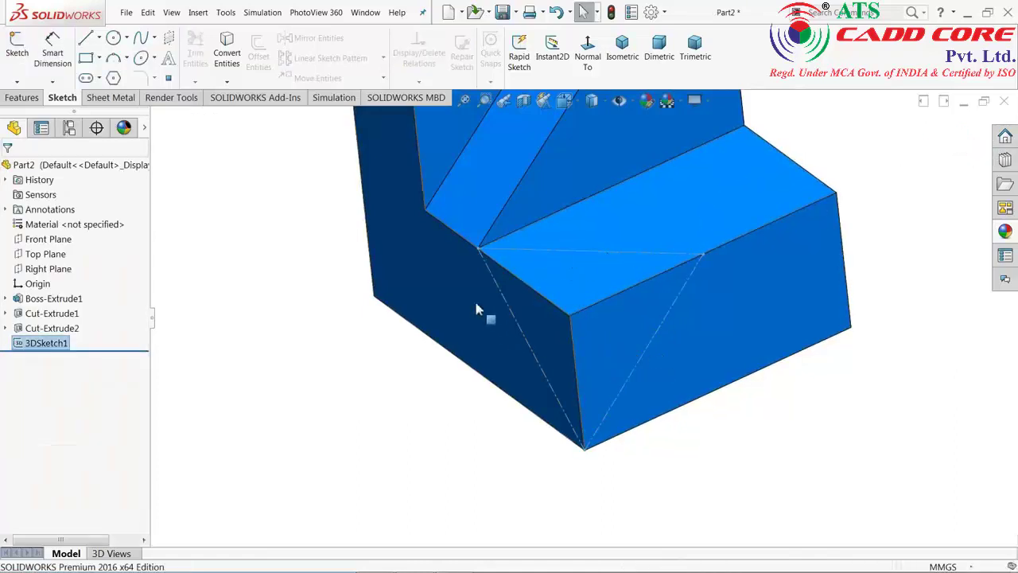
Step: Start a reference plane through the top-face and front-face diagonal lines of 3DSketch1
click(23, 97)
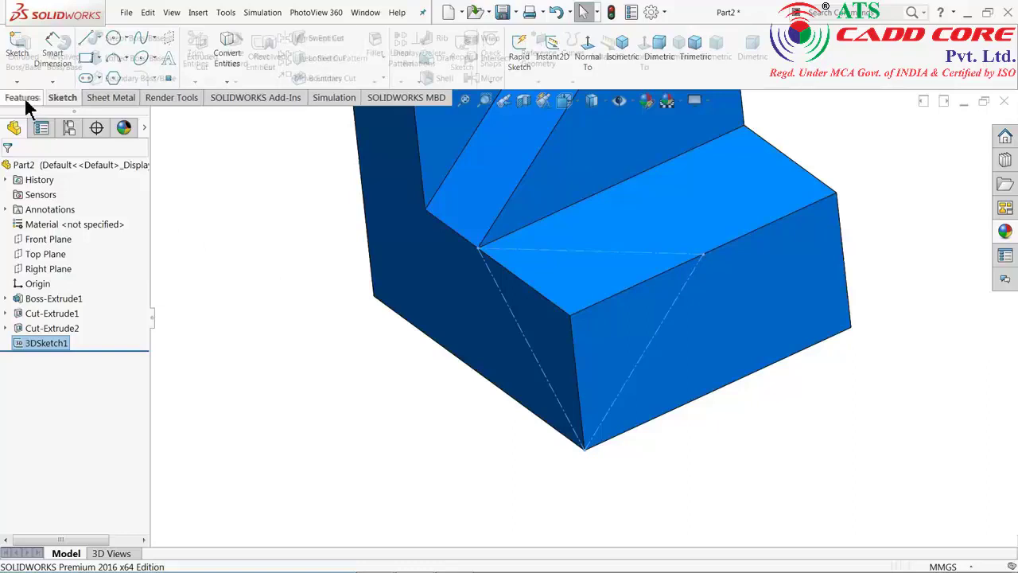
click(224, 190)
click(546, 84)
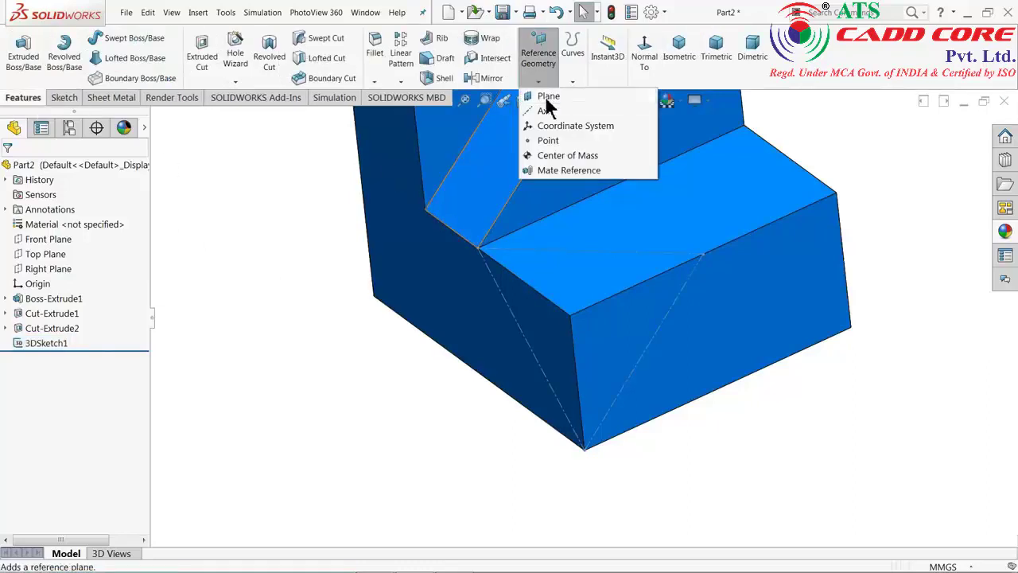
click(547, 97)
click(623, 254)
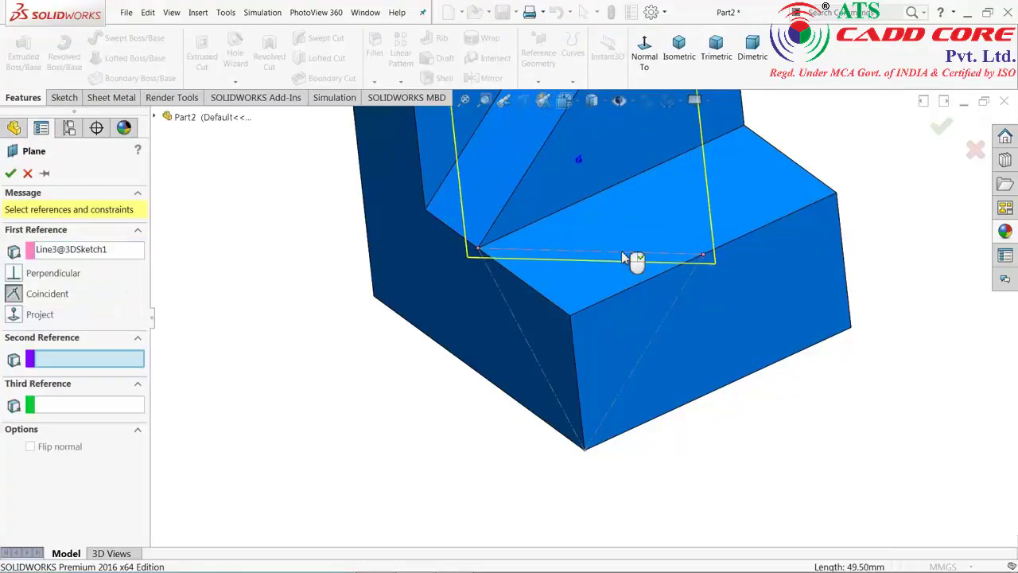
click(640, 380)
Step: Inspect the plane preview from the isometric view and accept Plane1
mouse_move(731, 375)
middle_down()
mouse_move(732, 397)
mouse_move(779, 350)
mouse_move(829, 329)
mouse_move(843, 361)
mouse_move(811, 389)
middle_up()
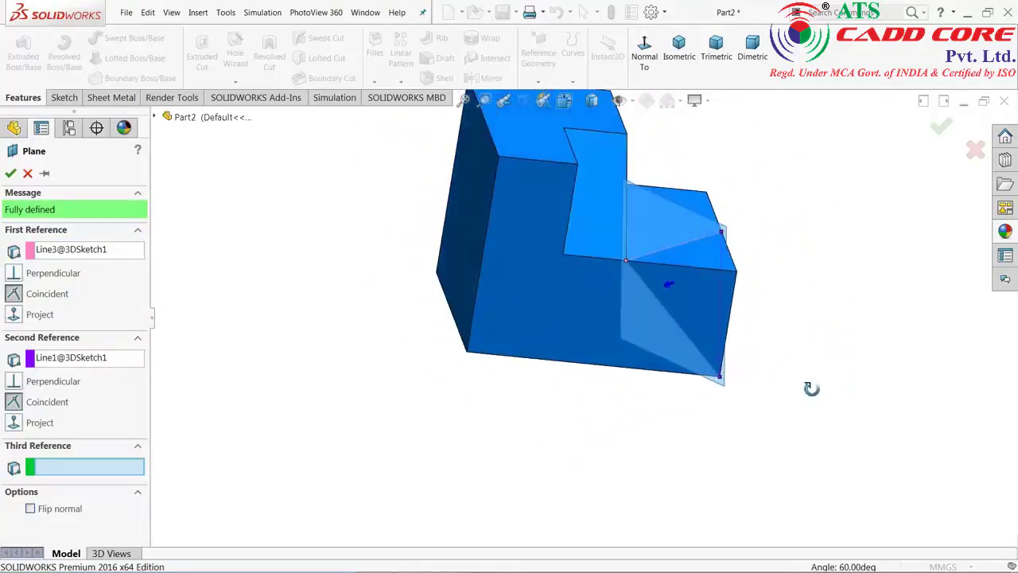
scroll(735, 273, down, 2)
mouse_move(780, 280)
middle_down()
mouse_move(772, 231)
mouse_move(753, 220)
mouse_move(660, 253)
mouse_move(743, 341)
middle_up()
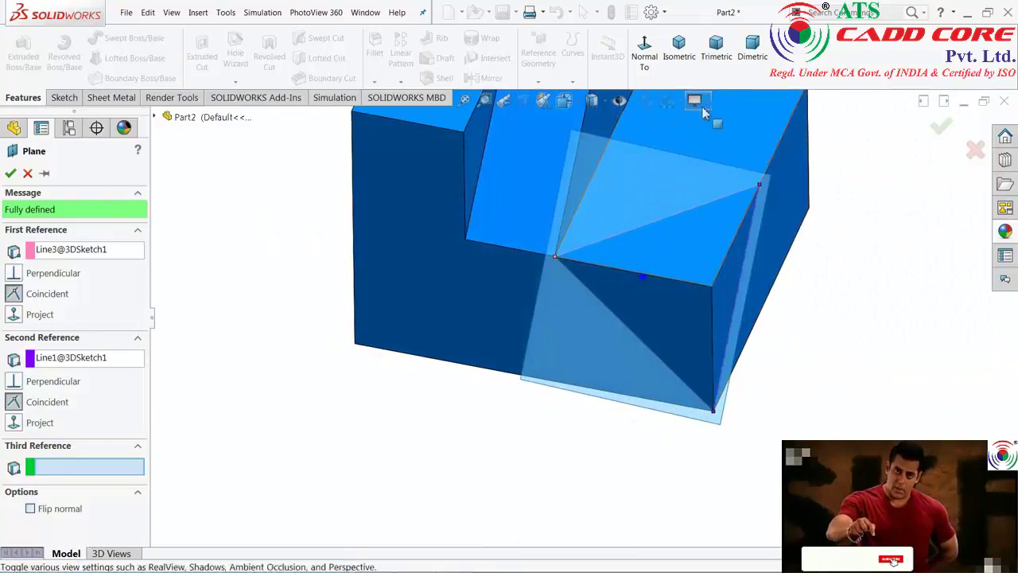
click(681, 49)
scroll(650, 407, down, 2)
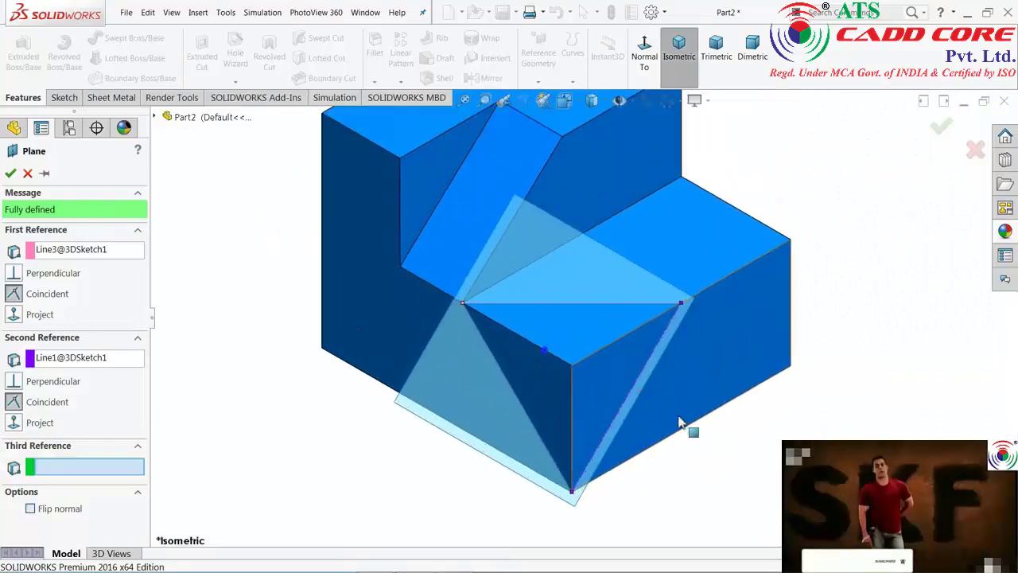
scroll(684, 414, up, 3)
scroll(666, 379, down, 3)
click(10, 173)
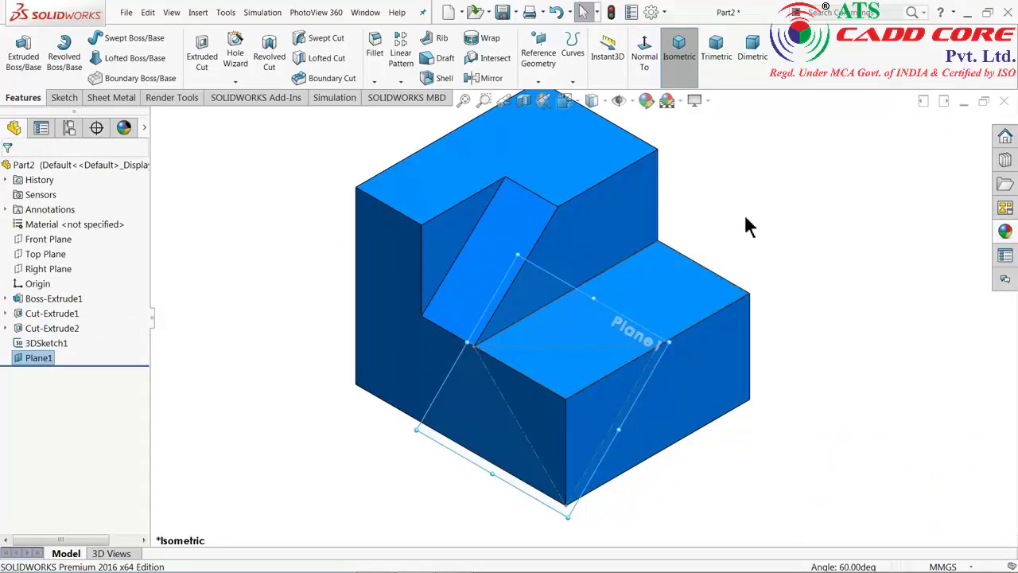
mouse_move(750, 225)
middle_down()
mouse_move(689, 214)
mouse_move(727, 216)
middle_up()
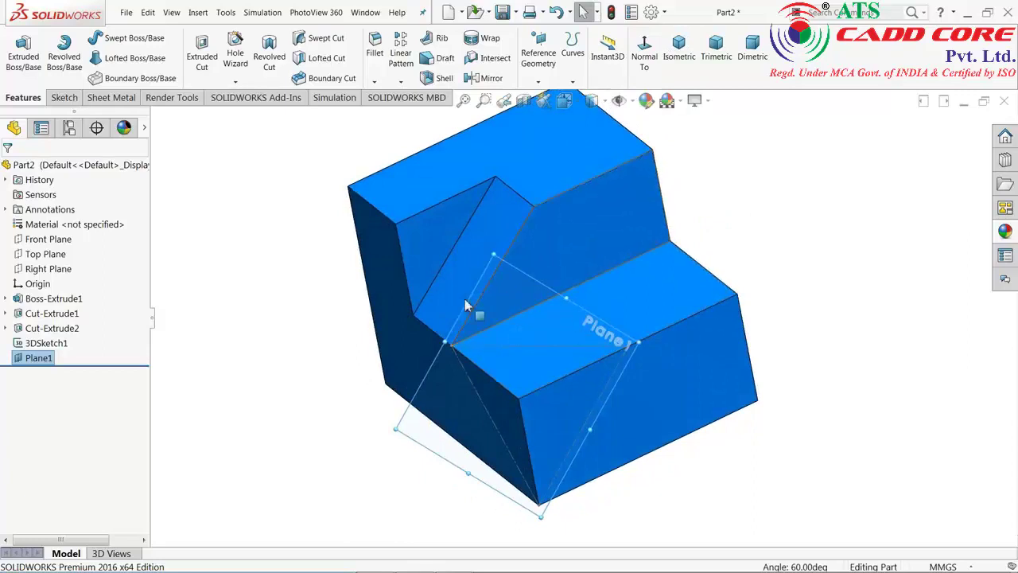
click(64, 99)
Step: Start Sketch4 on Plane1, convert the three 3D sketch lines into a triangle, and exit
click(15, 47)
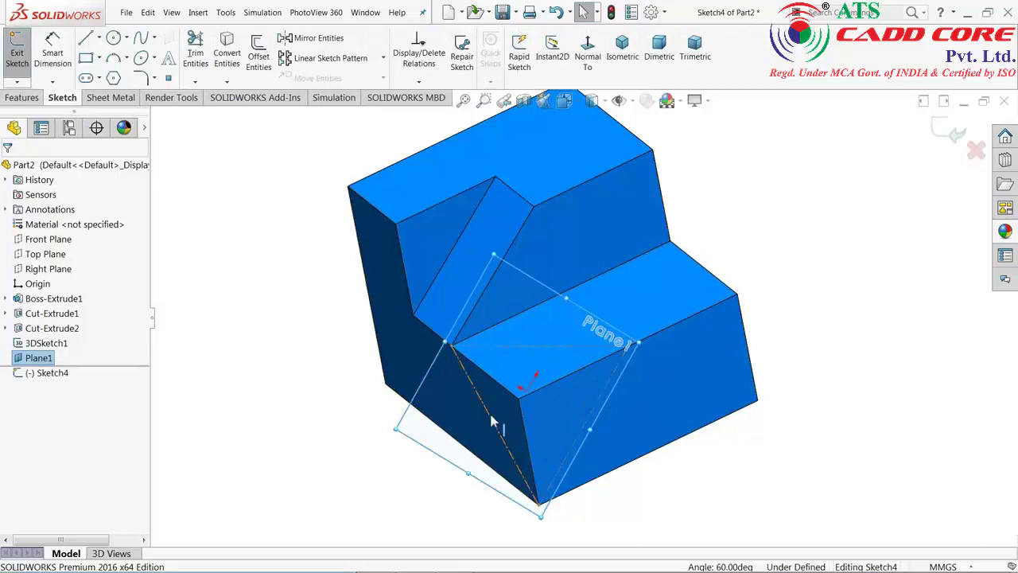
click(602, 403)
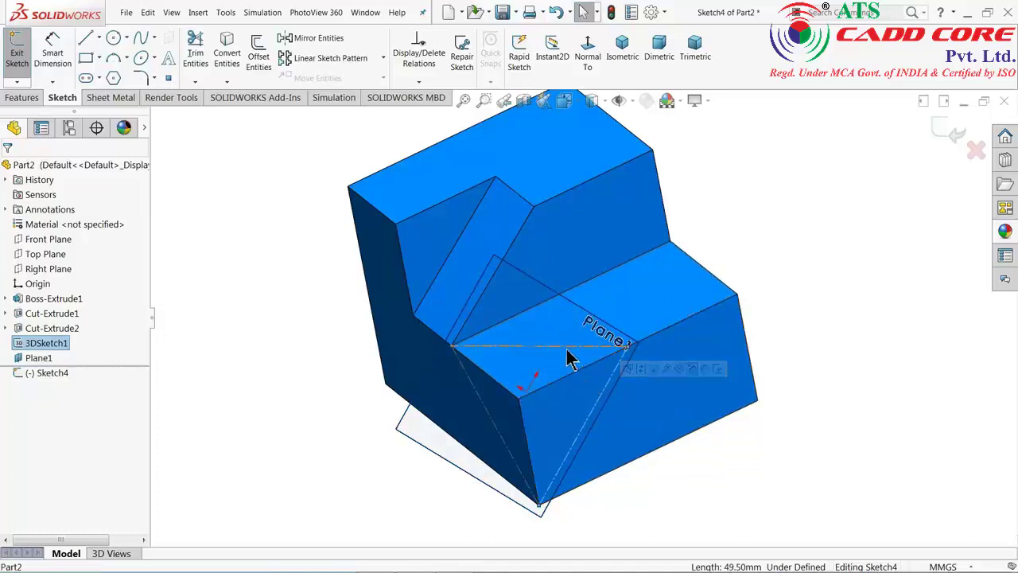
ctrl+click(568, 354)
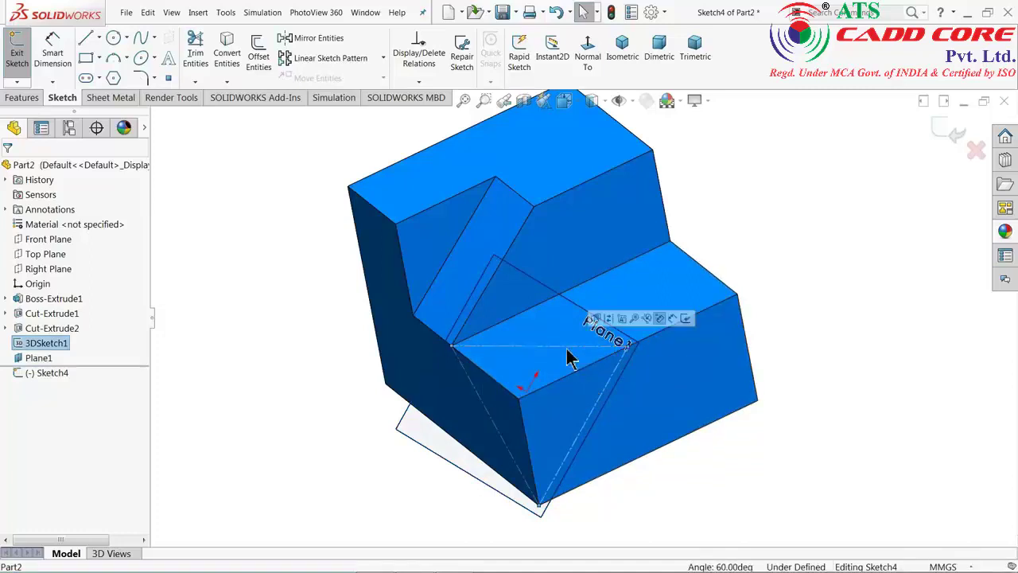
ctrl+click(489, 422)
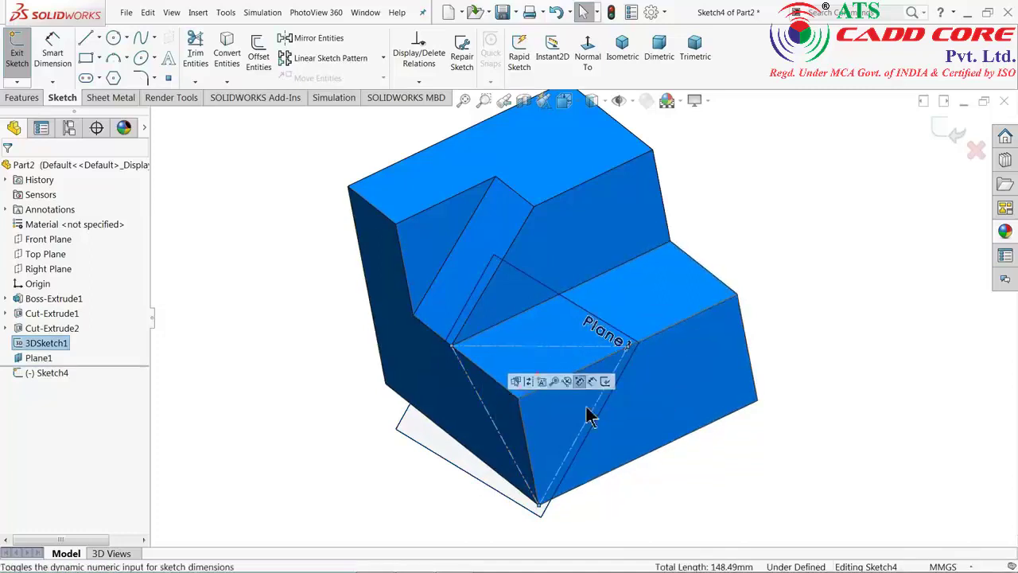
click(230, 64)
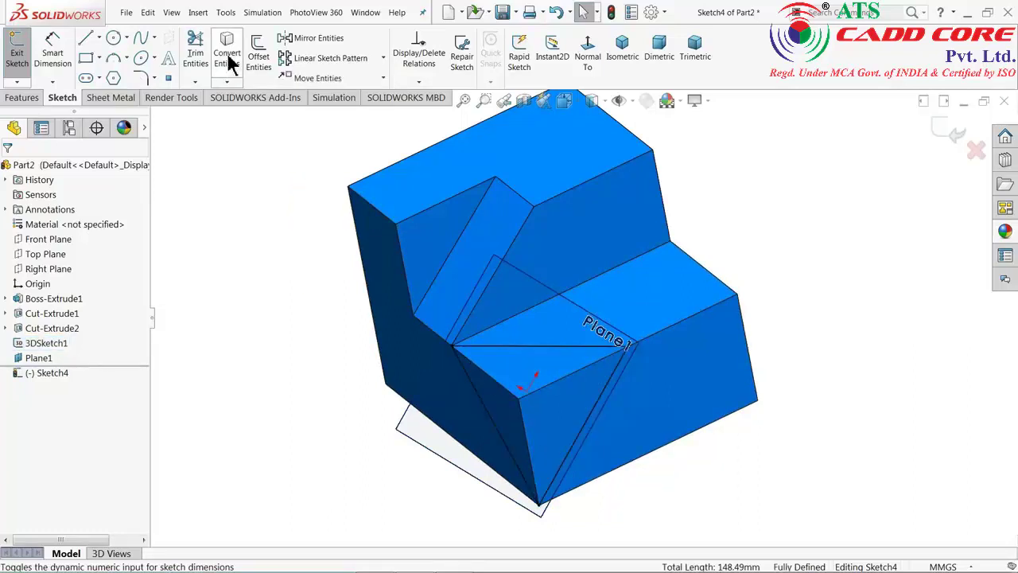
mouse_move(484, 284)
middle_down()
mouse_move(627, 416)
mouse_move(502, 374)
mouse_move(596, 441)
mouse_move(578, 407)
middle_up()
scroll(557, 381, down, 3)
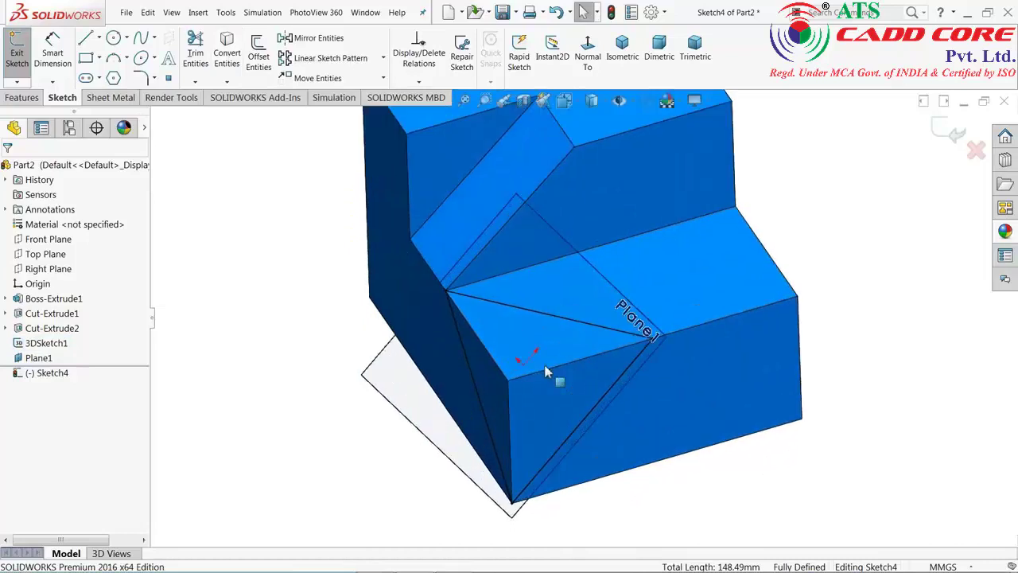
click(25, 101)
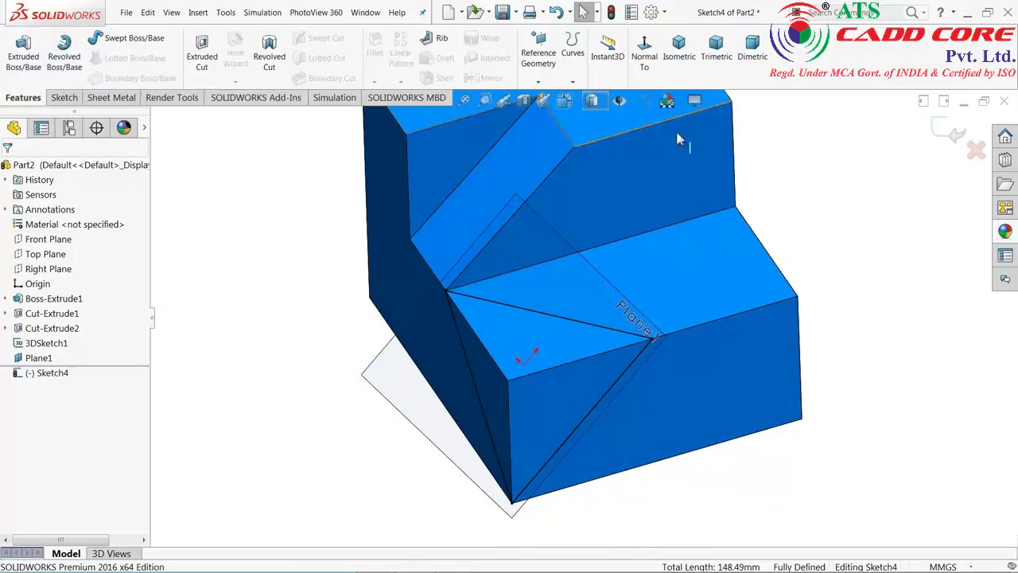
click(946, 133)
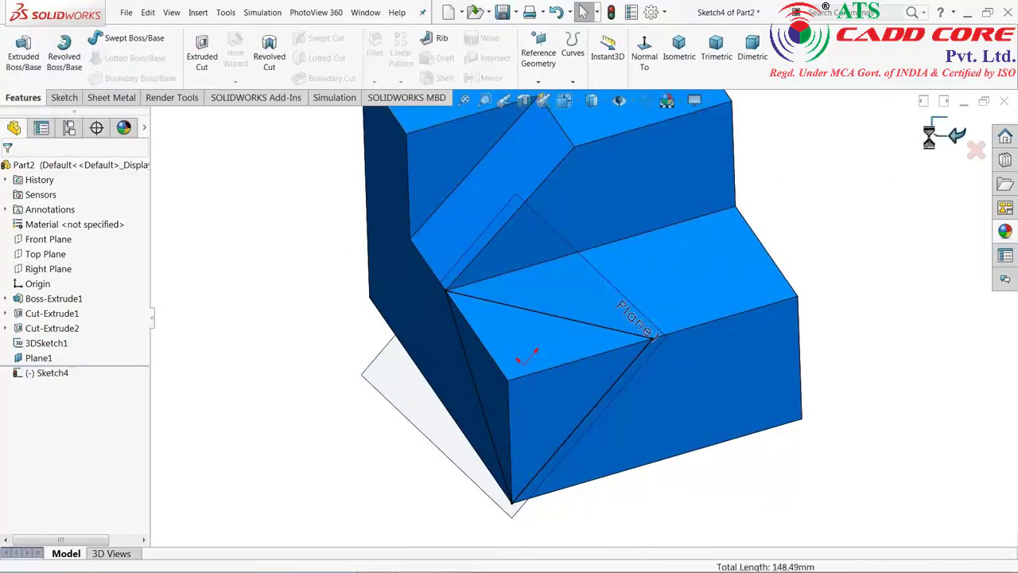
Step: Extrude-cut Sketch4's triangle Blind 39 mm to slice off the front corner, then select Plane1
click(193, 57)
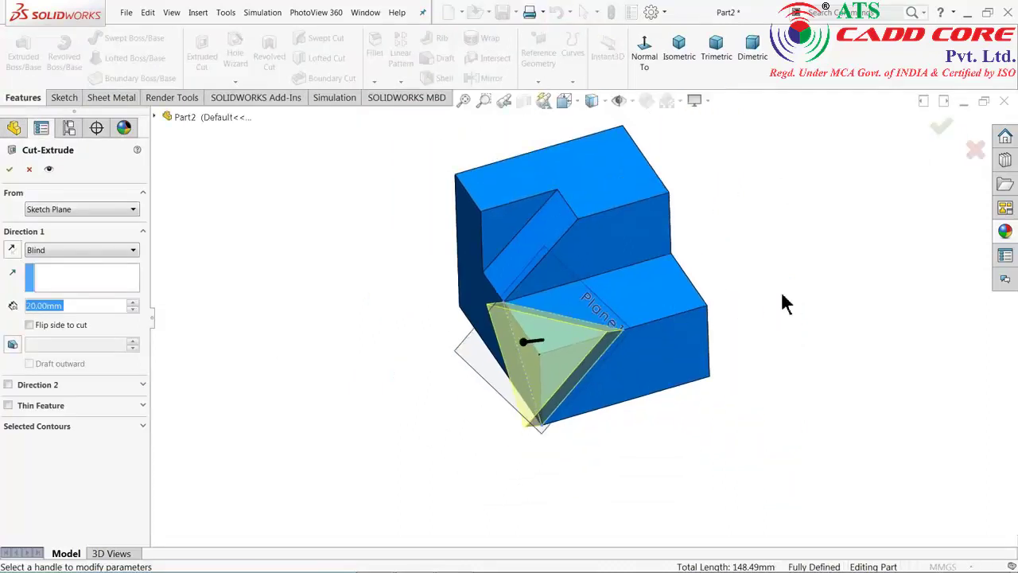
mouse_move(783, 302)
middle_down()
mouse_move(731, 291)
mouse_move(718, 307)
middle_up()
scroll(543, 364, down, 3)
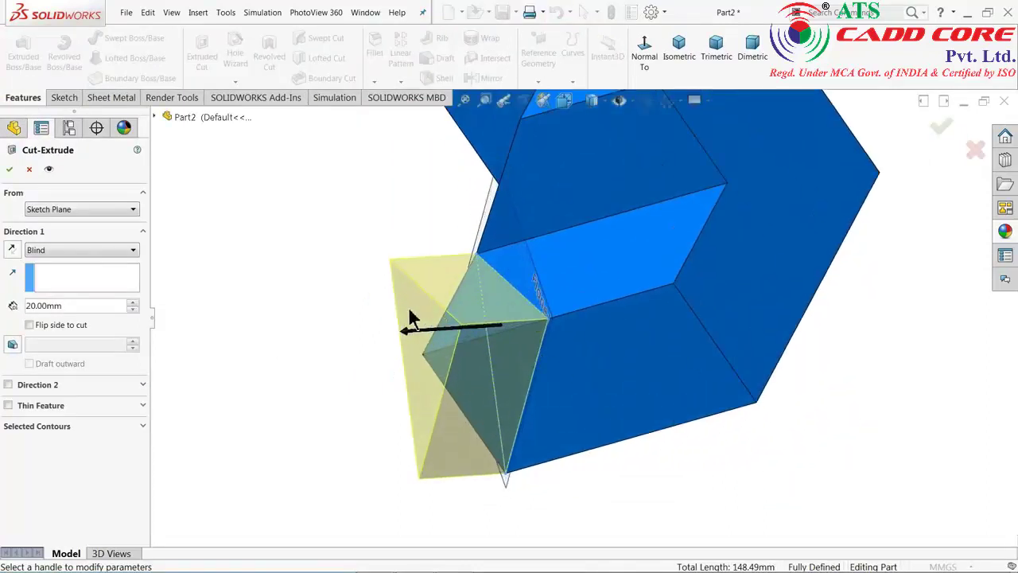
drag(406, 338, 295, 334)
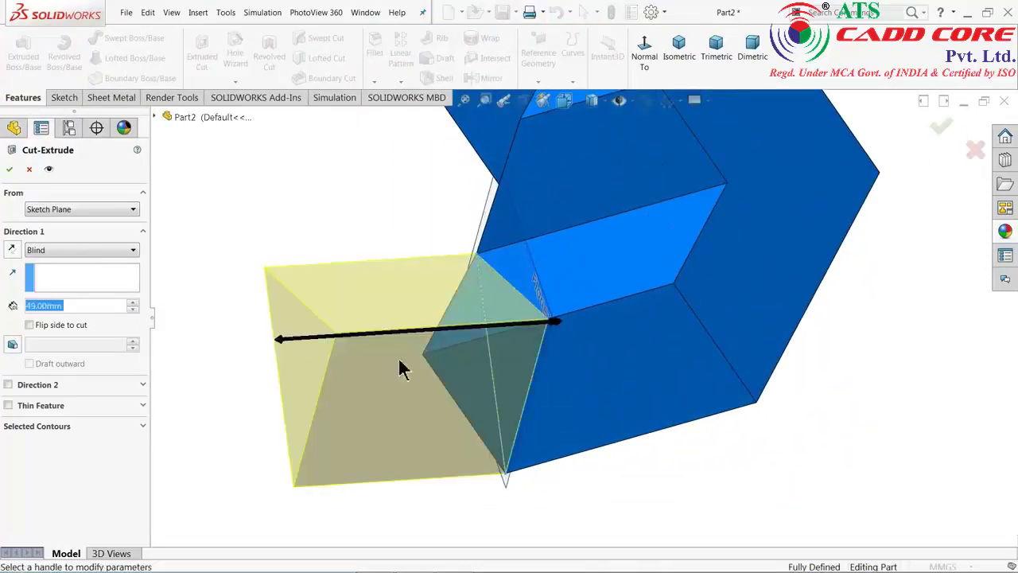
scroll(517, 405, up, 3)
mouse_move(517, 406)
middle_down()
mouse_move(705, 409)
mouse_move(740, 342)
mouse_move(669, 423)
middle_up()
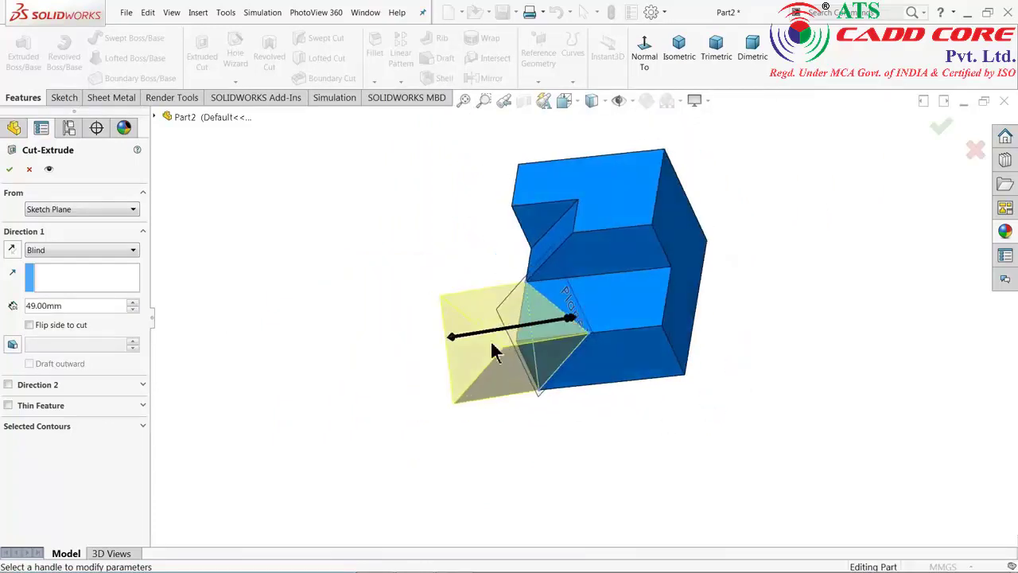
click(132, 310)
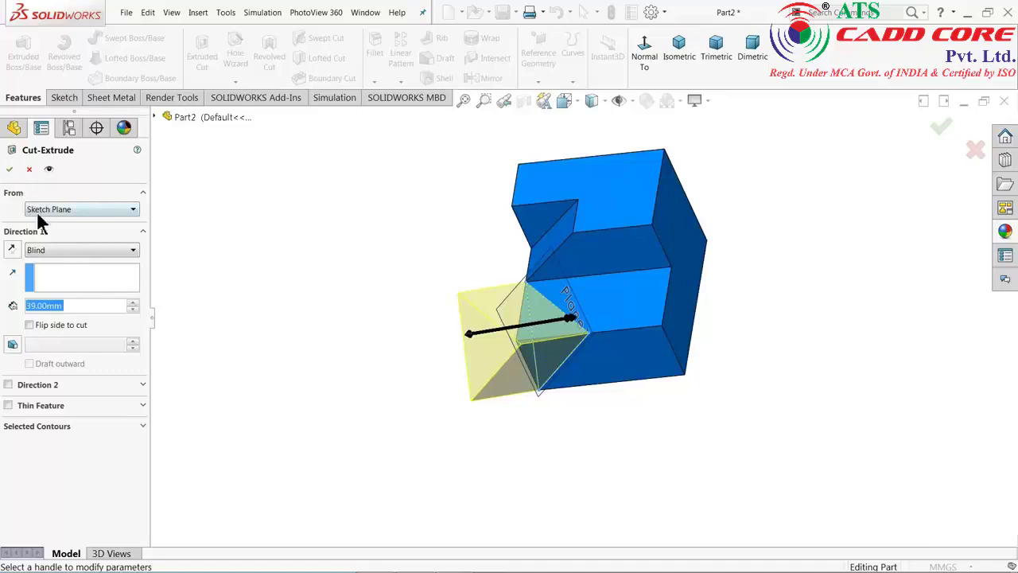
click(54, 253)
click(54, 253)
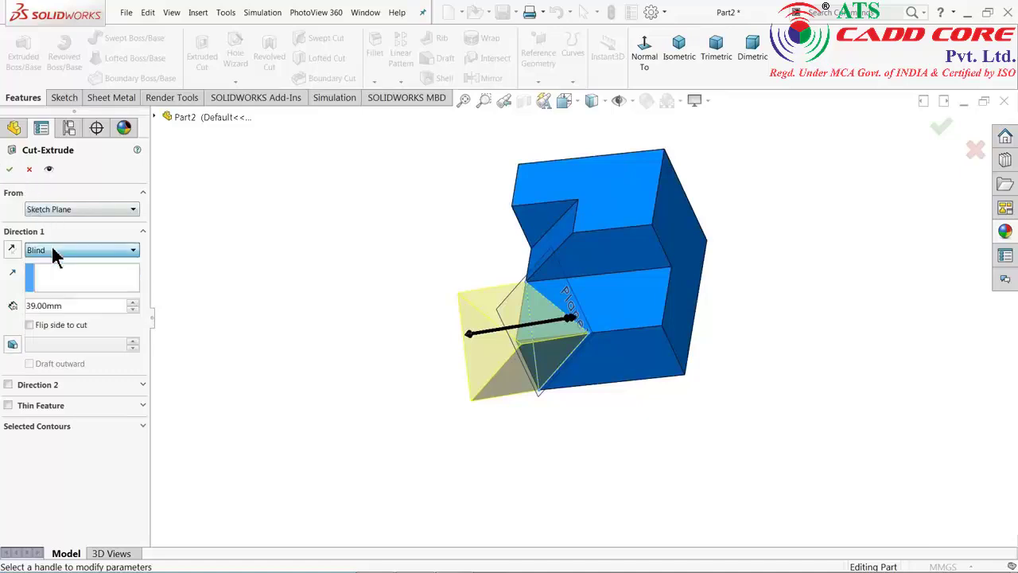
click(11, 170)
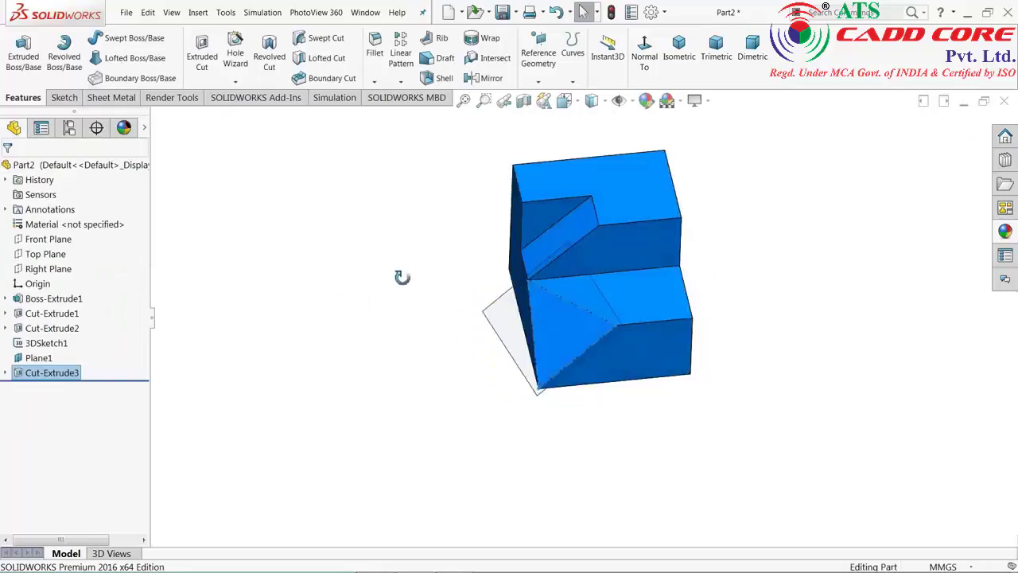
click(509, 335)
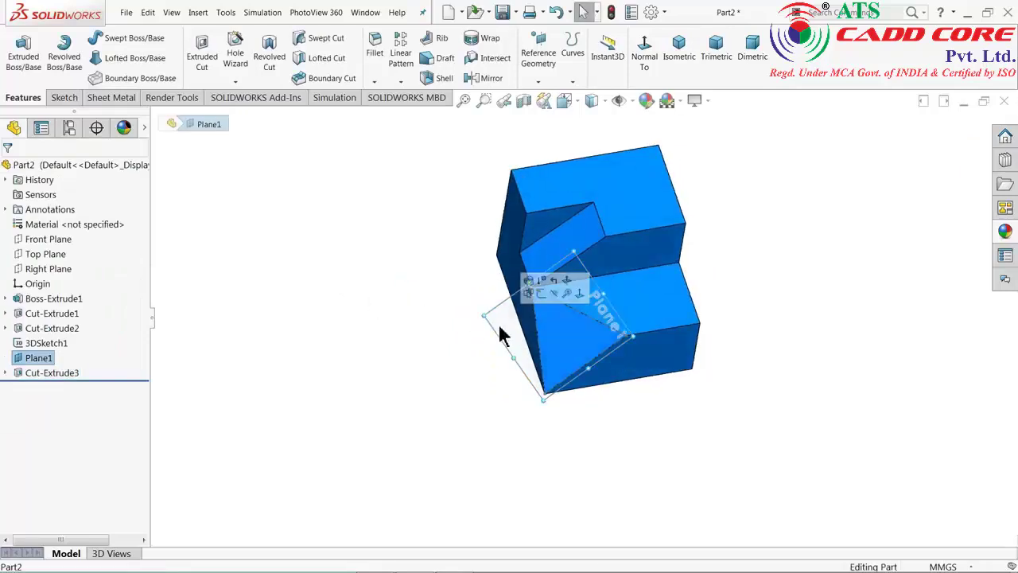
Step: Hide Plane1 and 3DSketch1 and return to the isometric view
click(553, 291)
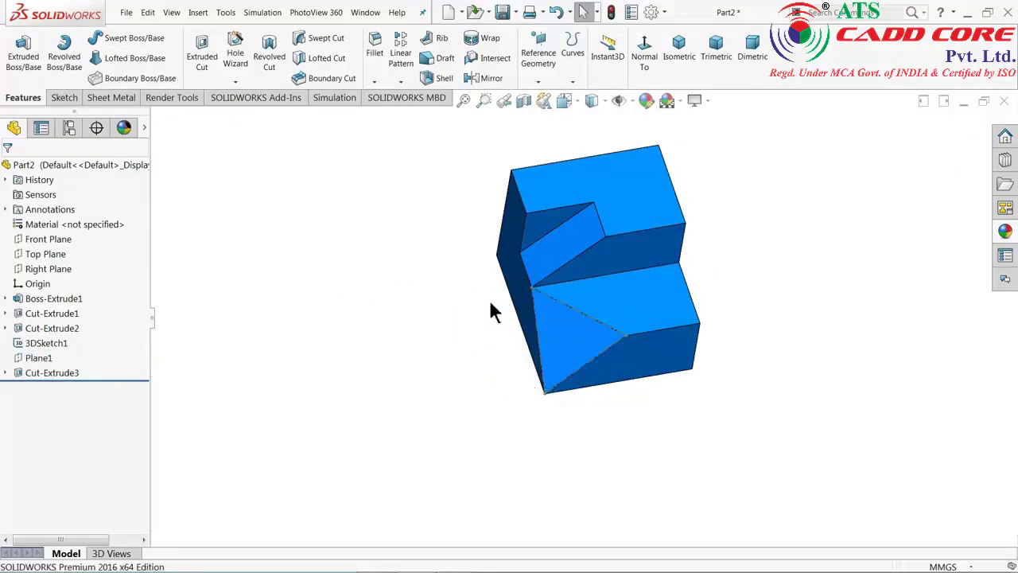
click(681, 72)
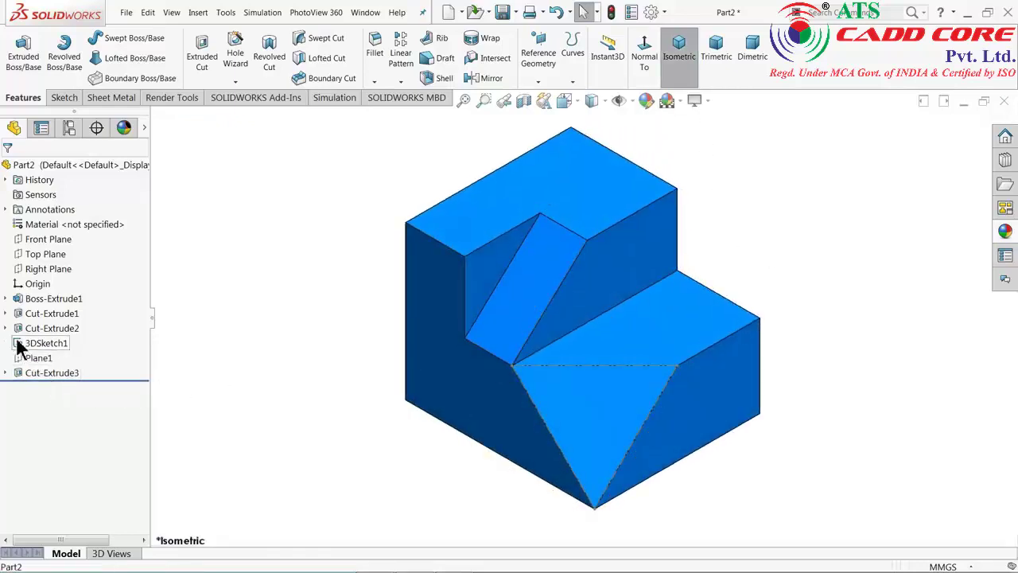
click(26, 342)
click(28, 326)
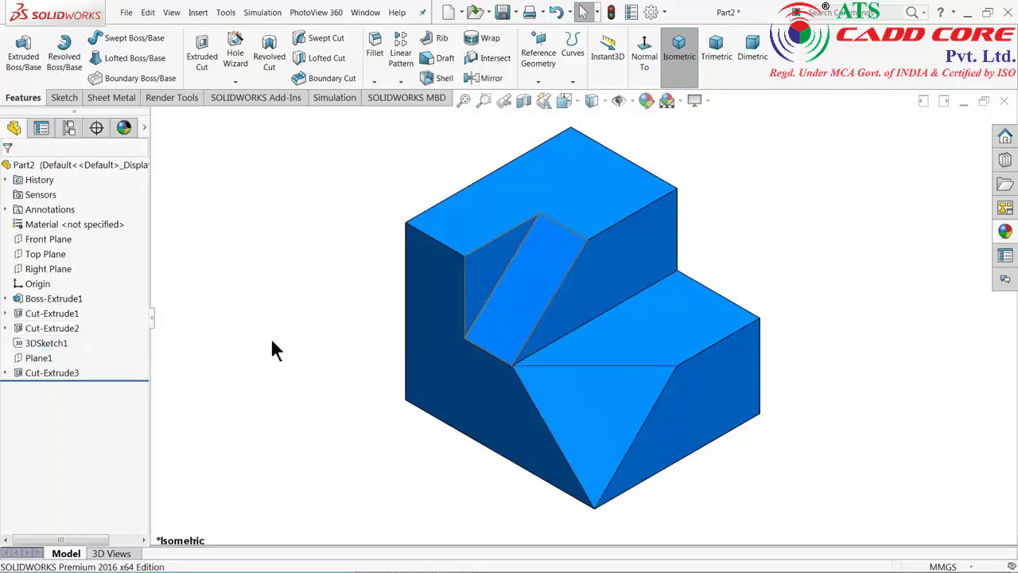
Step: Set the triangular cut face and the sloped slot face to white appearance
click(622, 420)
click(647, 100)
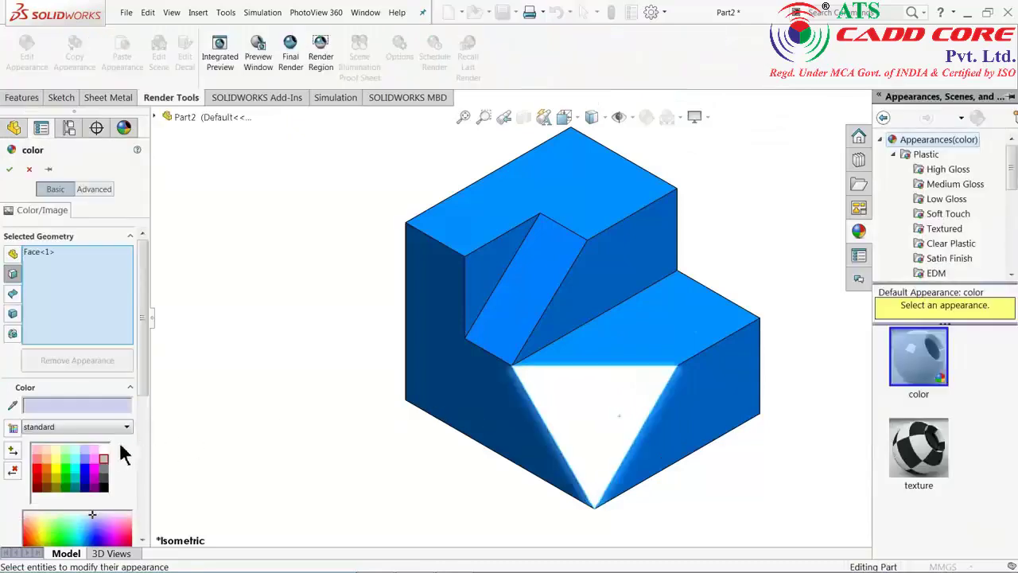
click(103, 450)
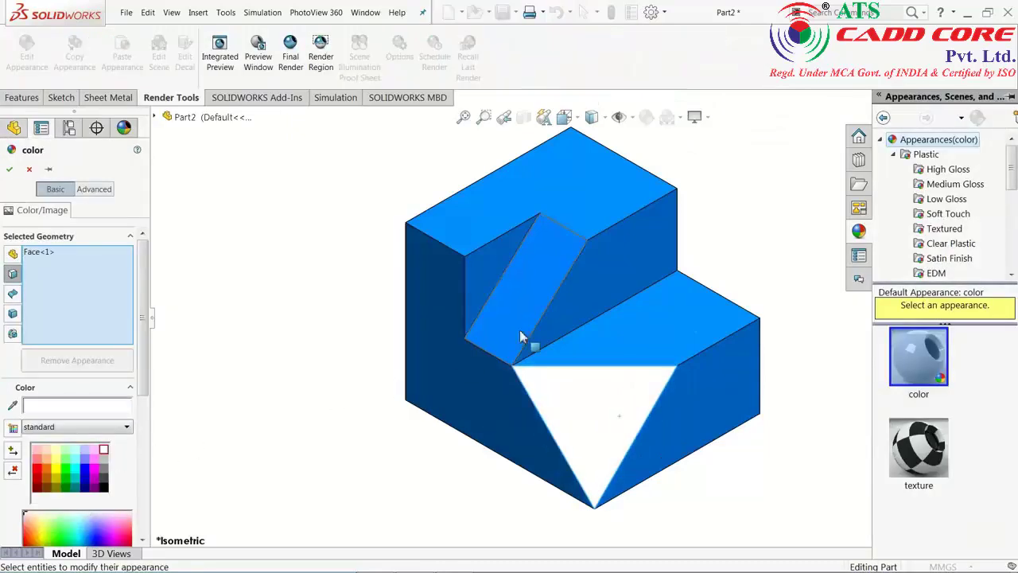
click(538, 304)
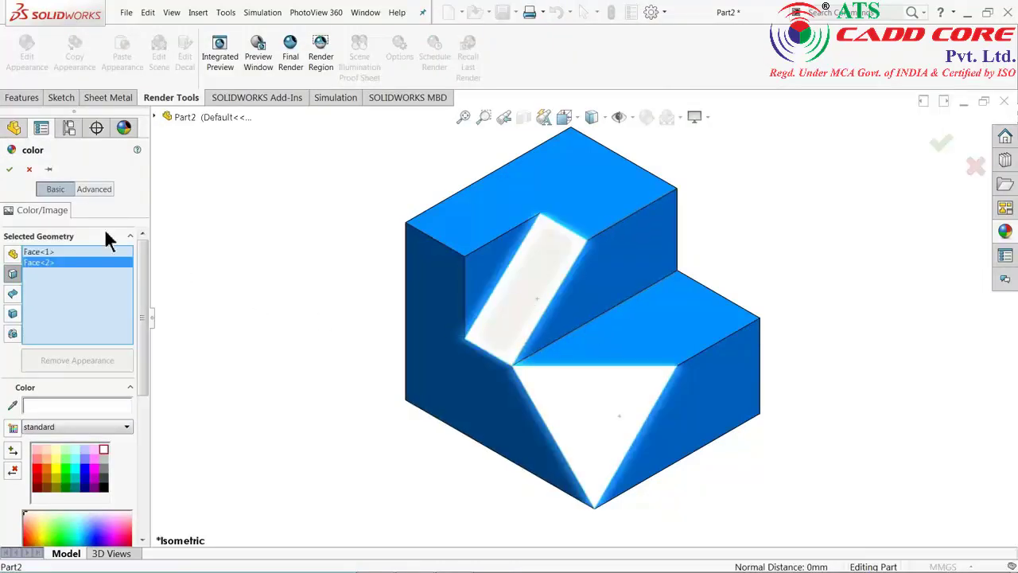
click(9, 169)
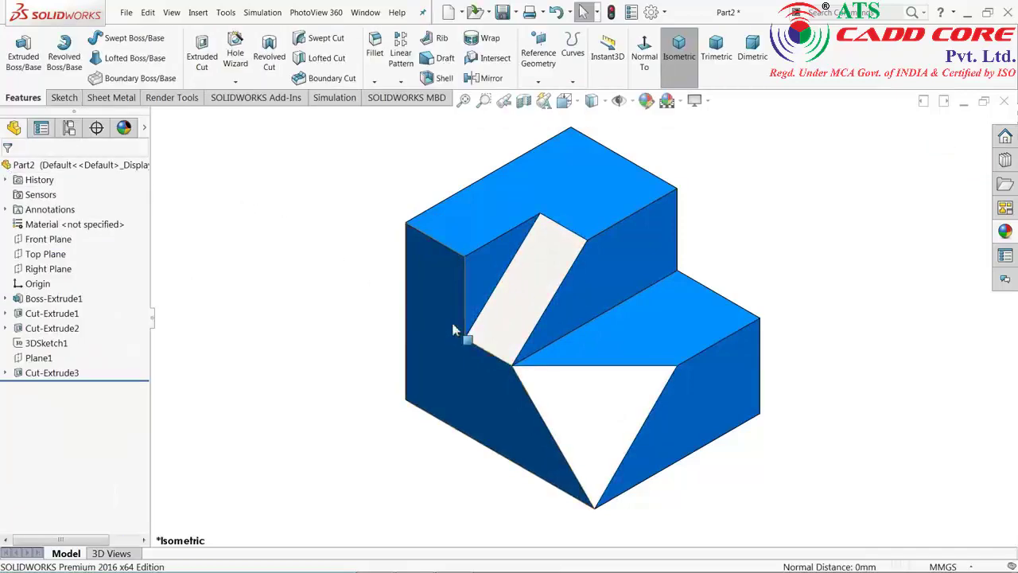
scroll(588, 330, up, 3)
scroll(605, 374, down, 3)
mouse_move(580, 421)
middle_down()
mouse_move(491, 317)
mouse_move(629, 386)
mouse_move(532, 405)
mouse_move(557, 439)
mouse_move(562, 427)
middle_up()
scroll(570, 304, up, 2)
scroll(571, 304, down, 2)
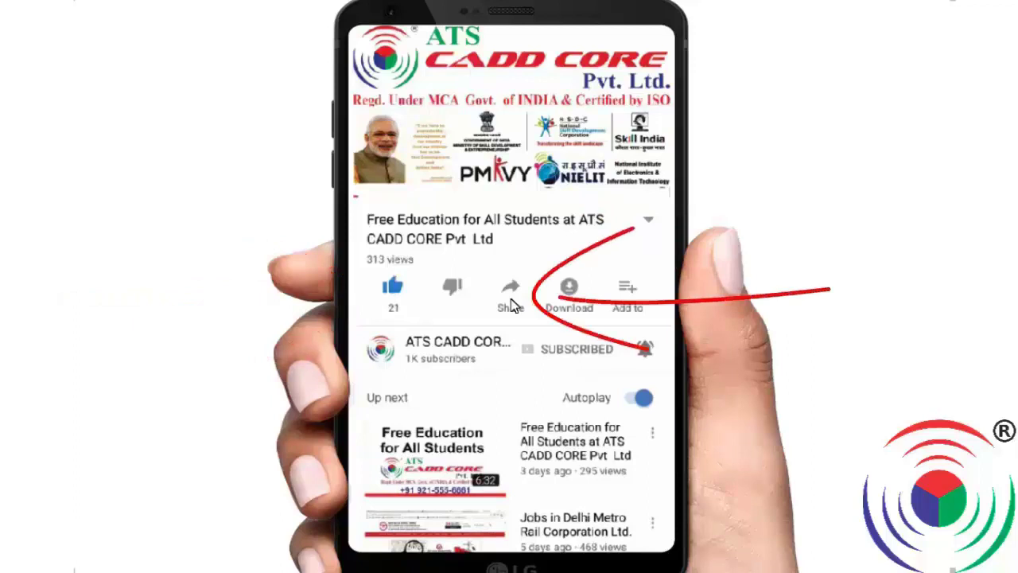
Step: Open the video's share sheet with WhatsApp, copy-link, Gmail and Bluetooth options
click(511, 298)
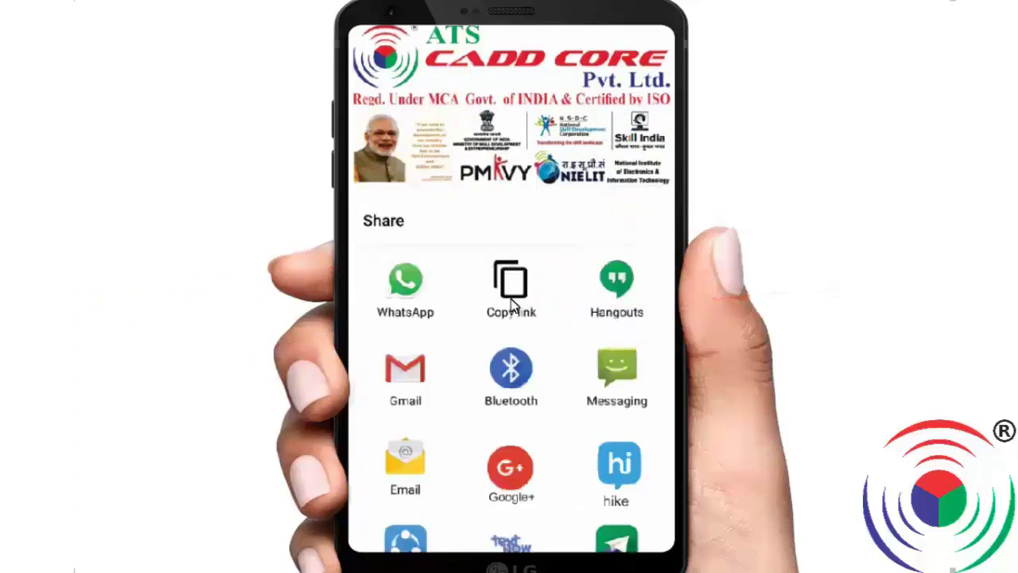